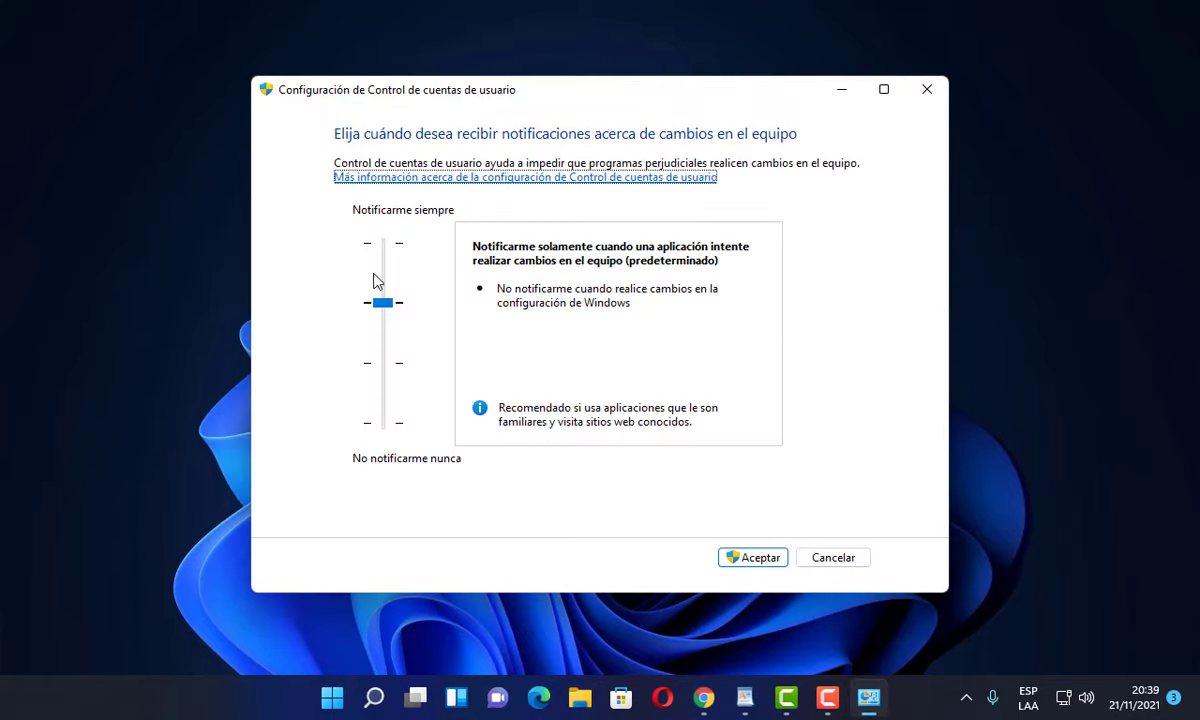
- Try lowering the User Account Control notifications to the level that does not dim the desktop, and cancel the change
drag(383, 302, 388, 363)
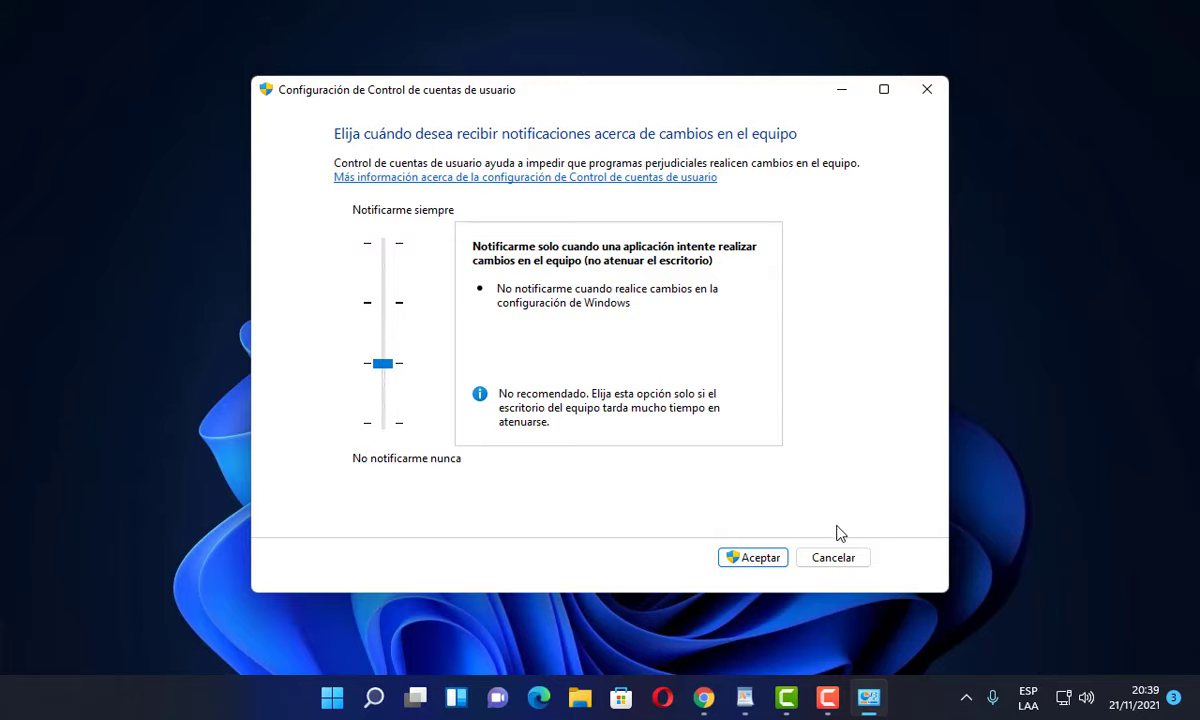
click(840, 560)
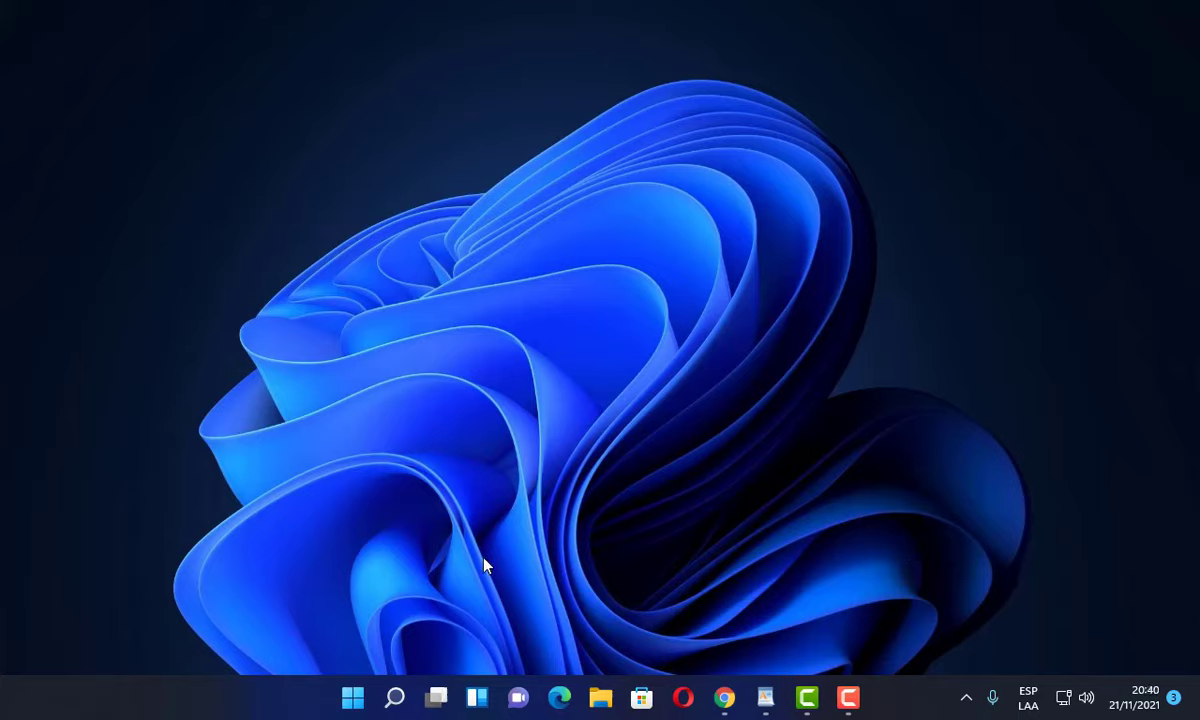
- Review the Windows Defender Firewall on/off settings for private and public networks, and close the window
click(393, 700)
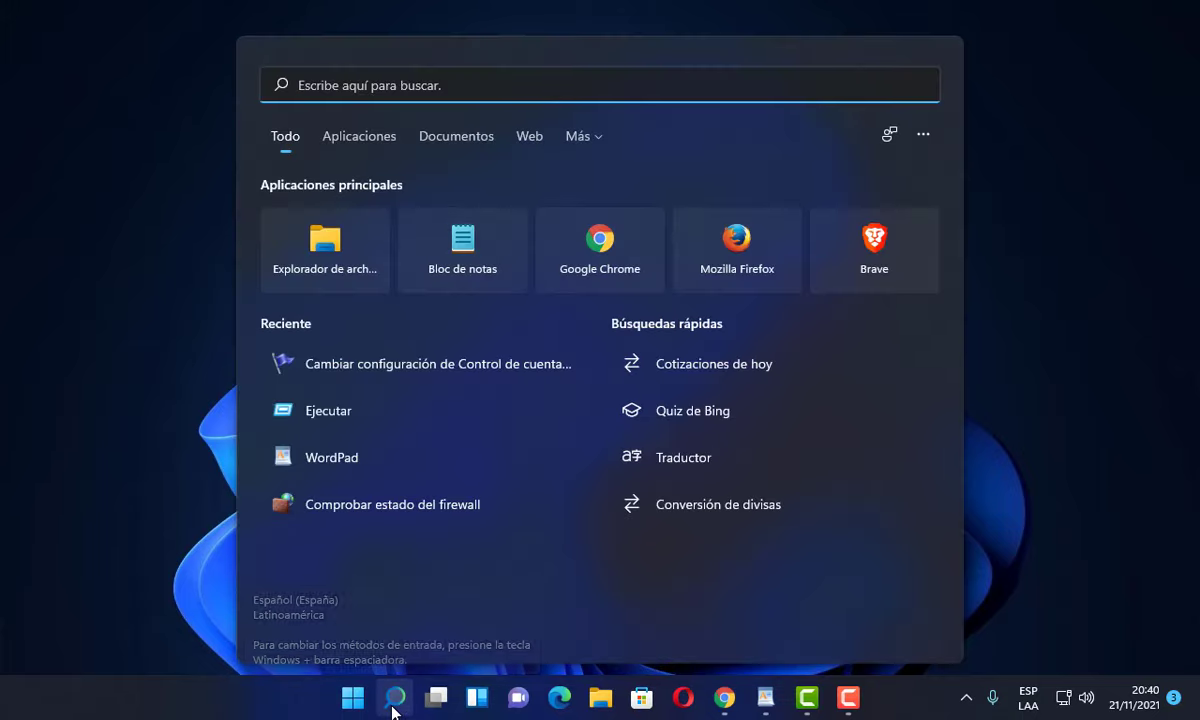
text(firewall)
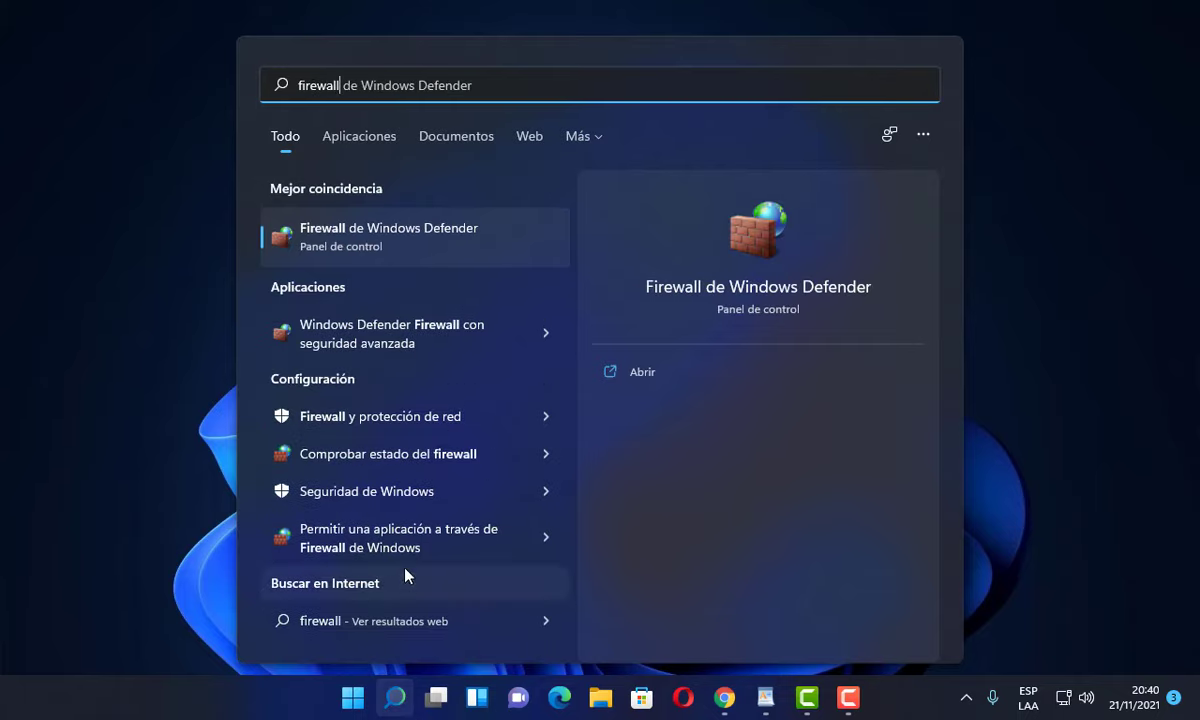
click(390, 469)
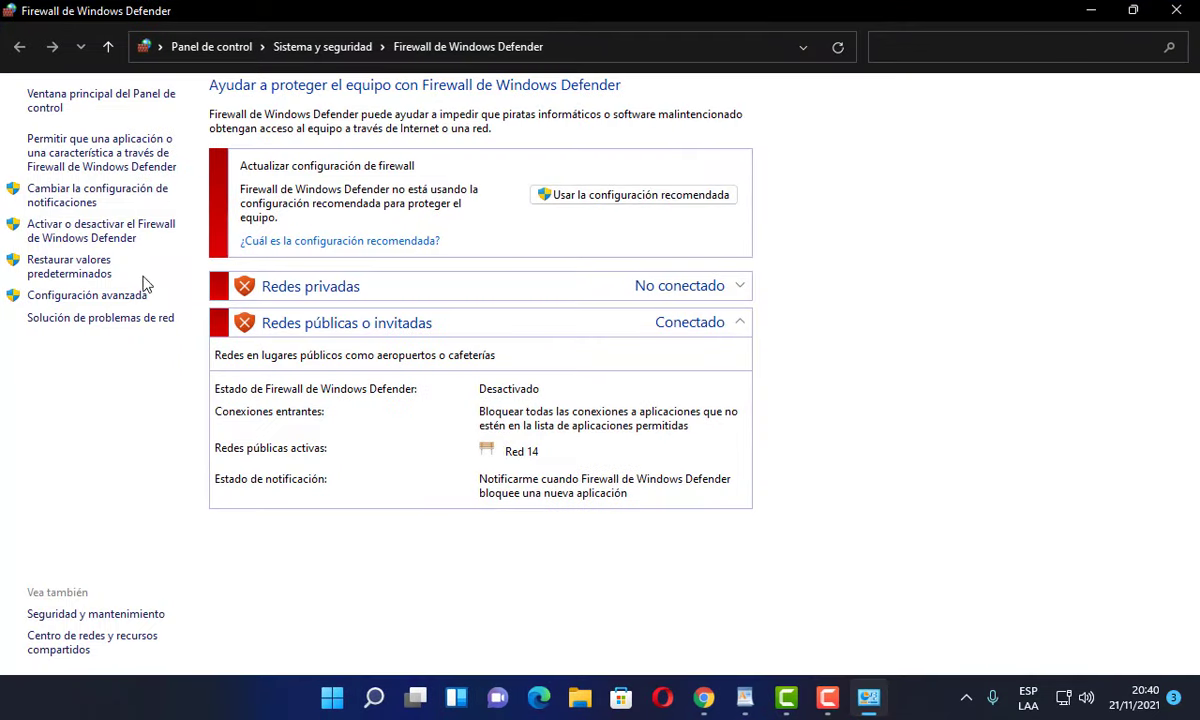
click(104, 236)
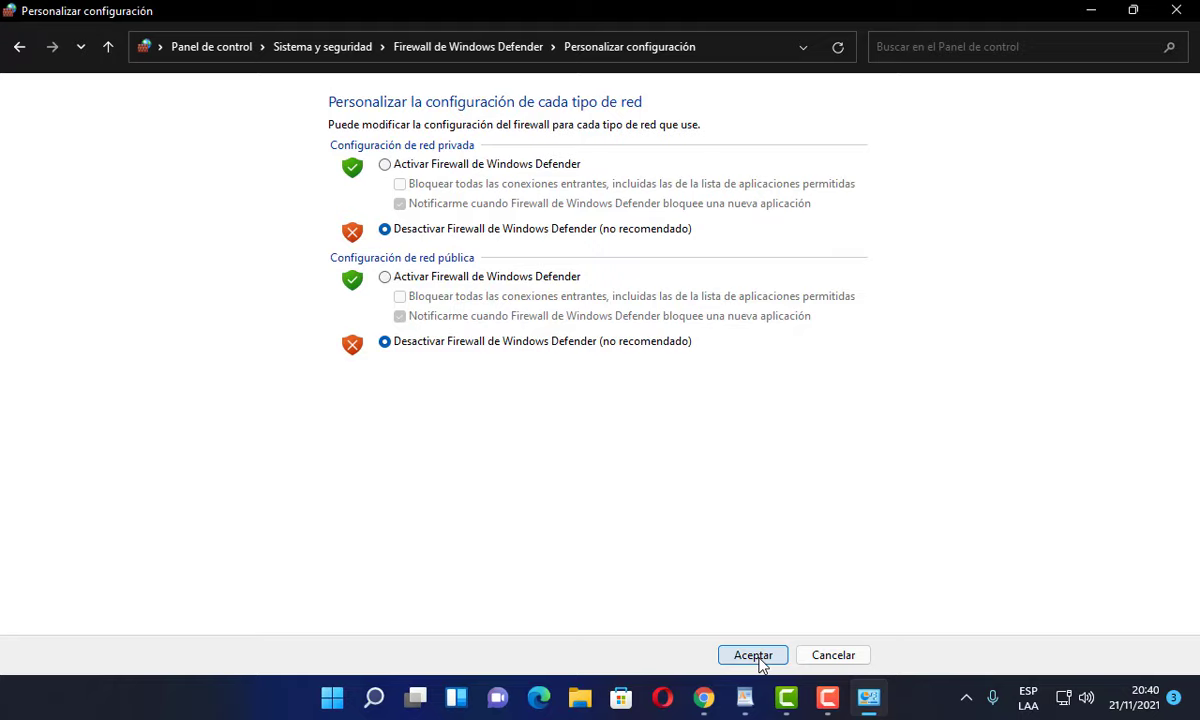
click(1177, 10)
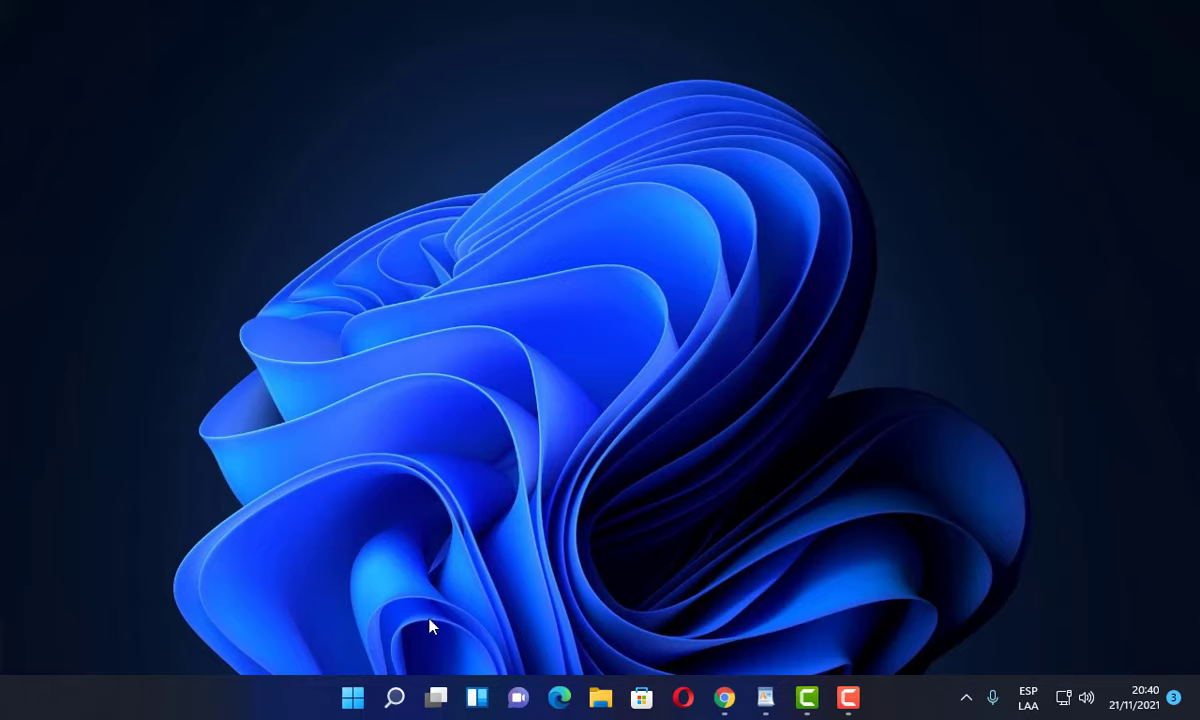
- Open the c:\program files folder through the Ejecutar (Run) dialog
click(397, 696)
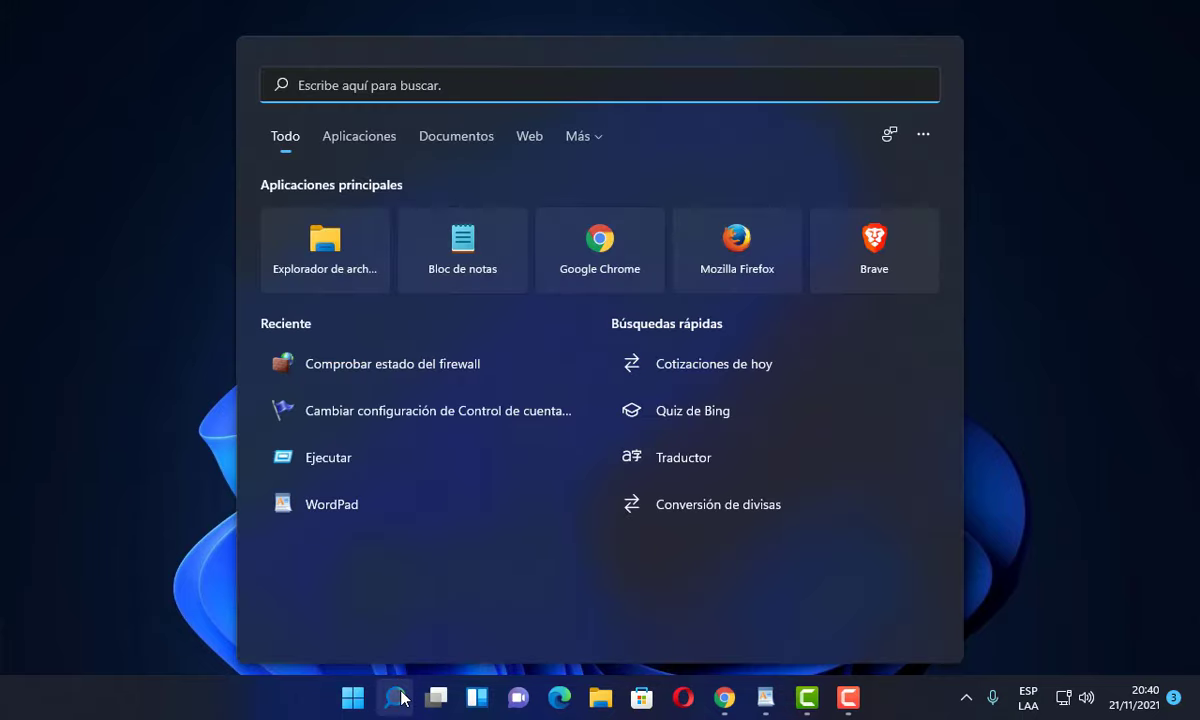
text(ejecutar)
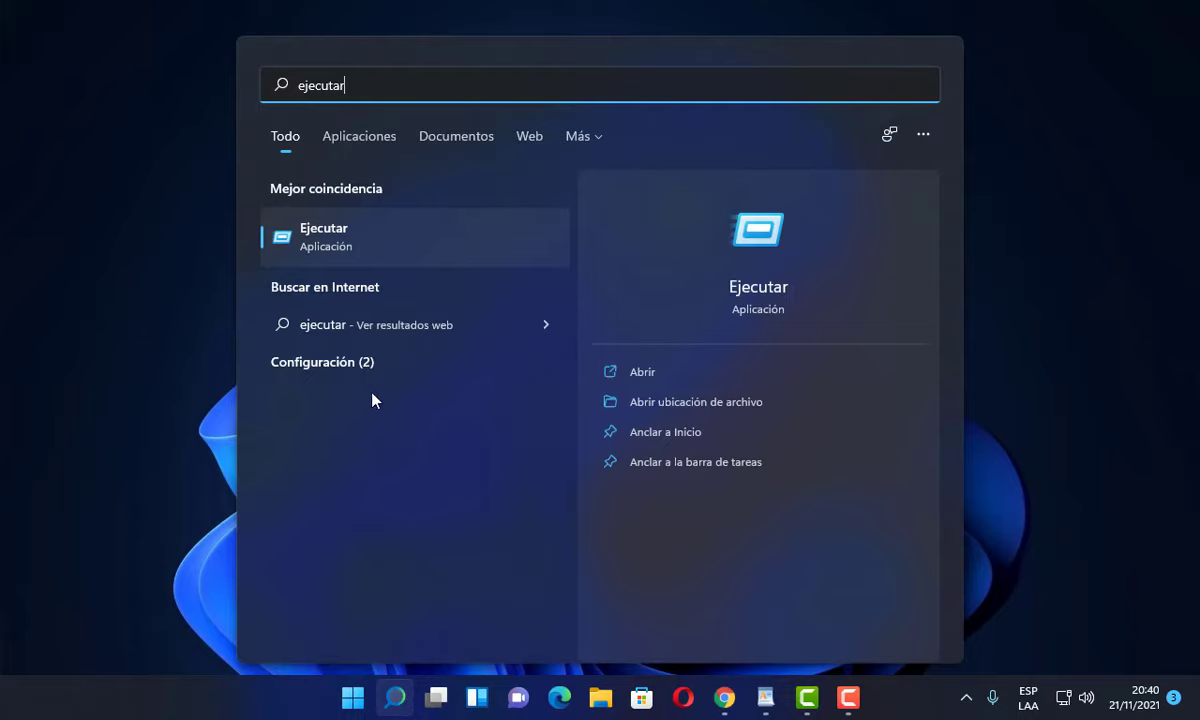
click(356, 243)
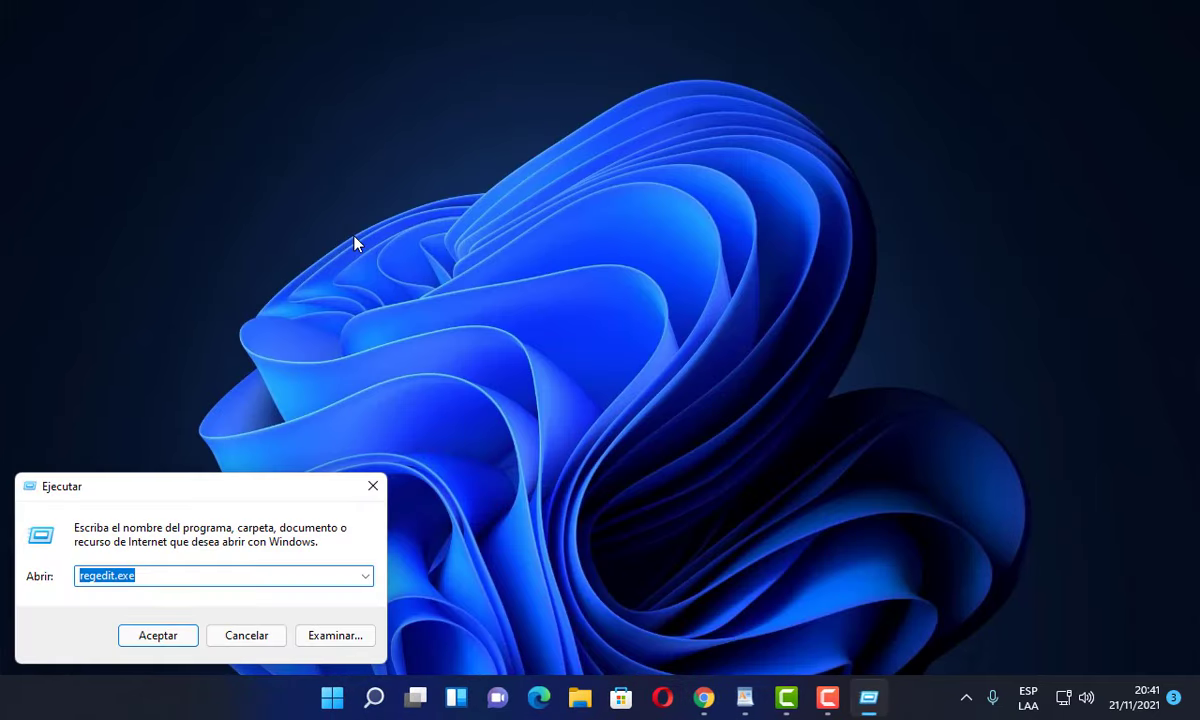
key(BackSpace)
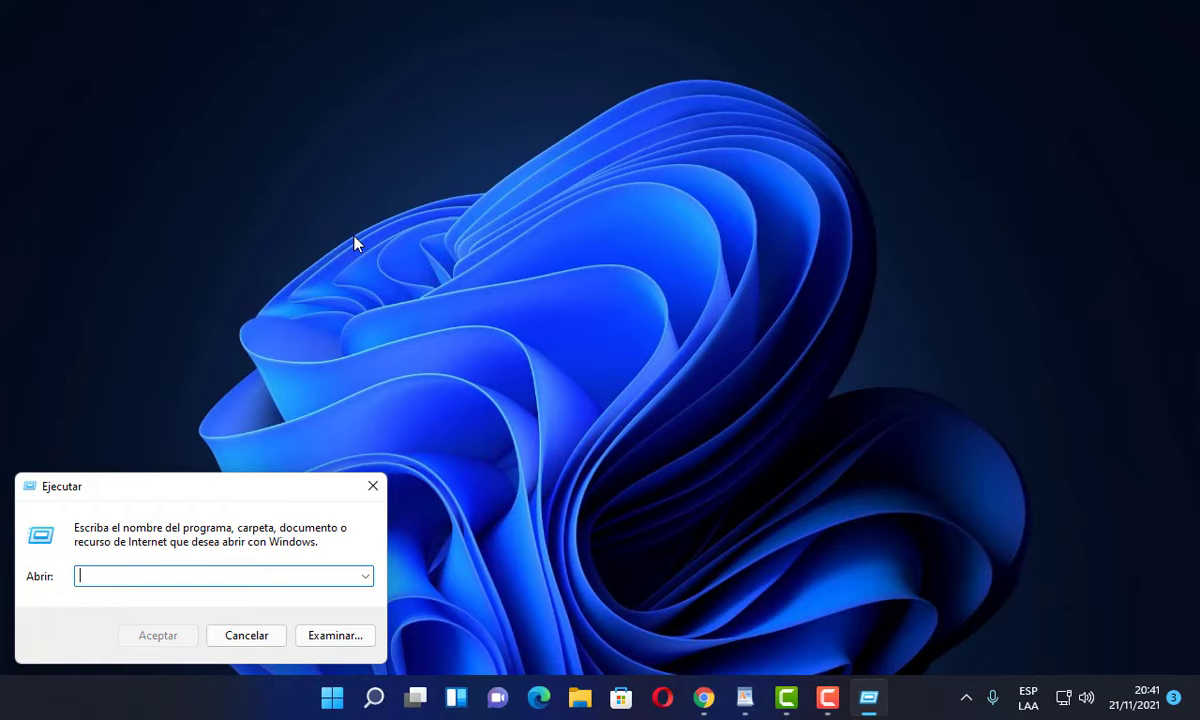
text(c:)
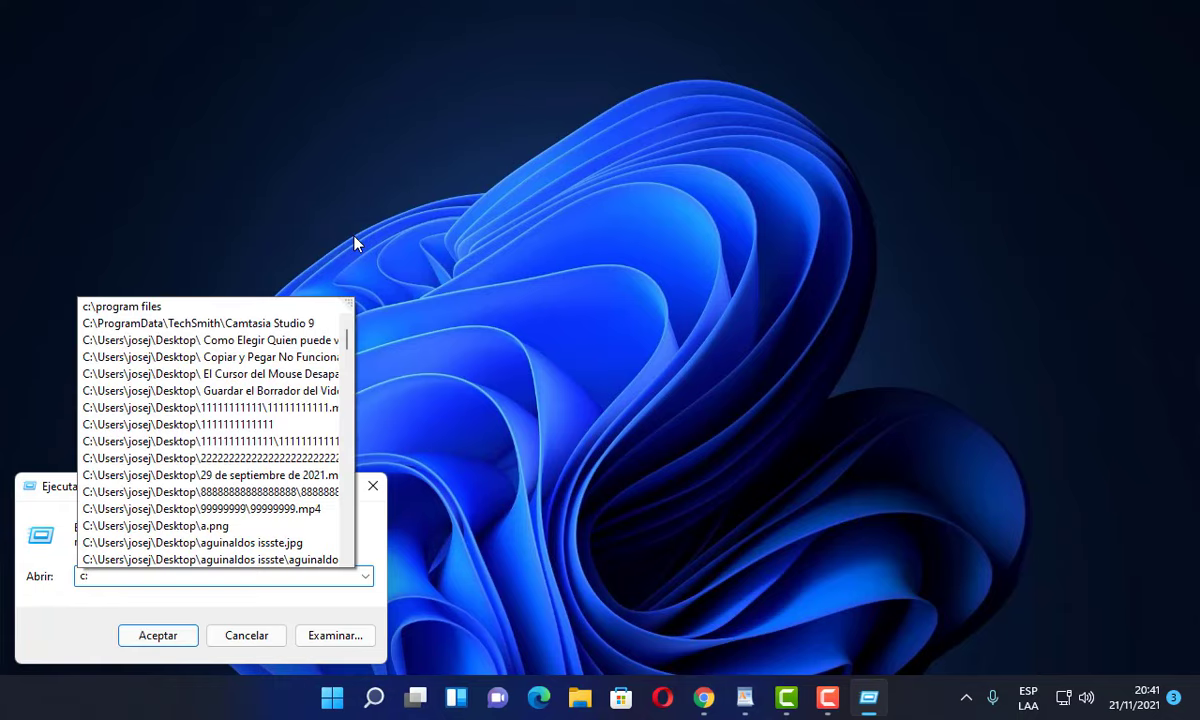
click(146, 307)
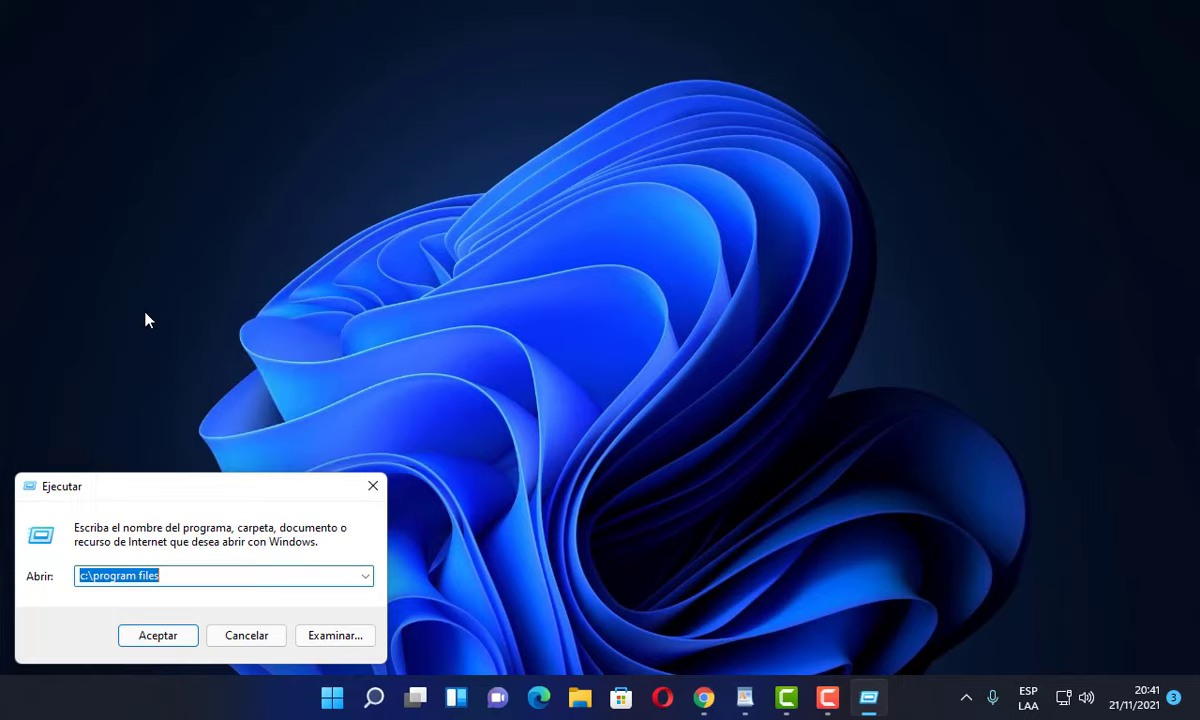
click(171, 578)
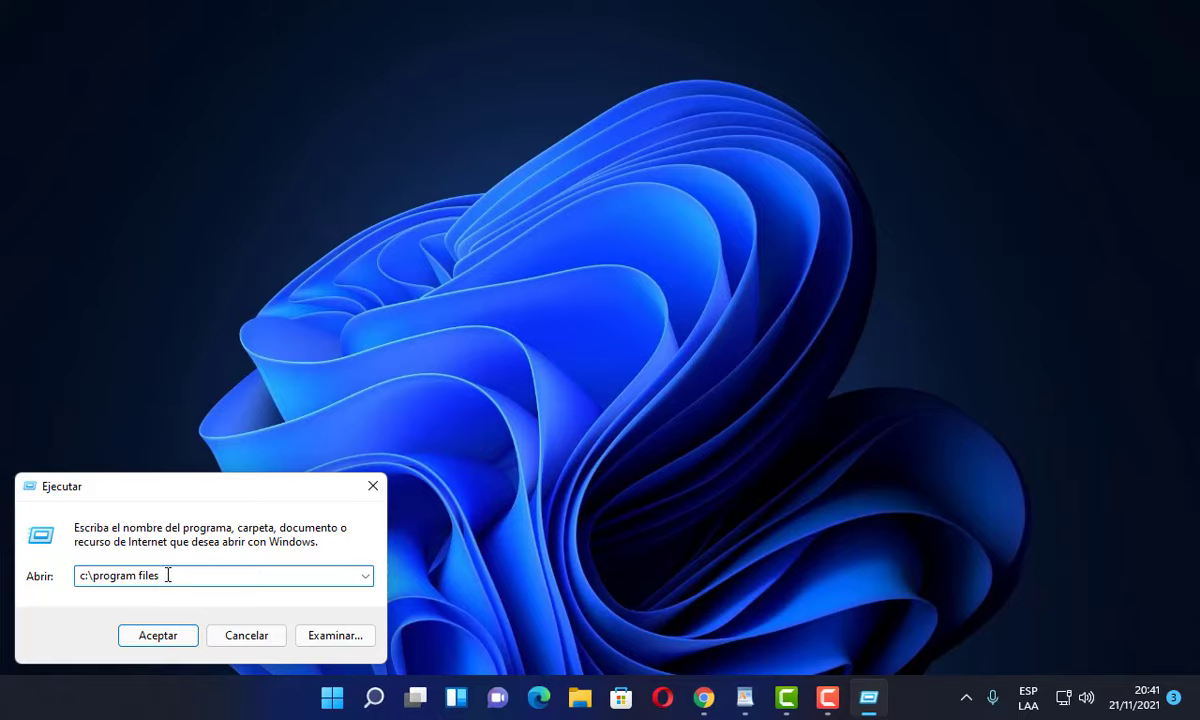
click(158, 636)
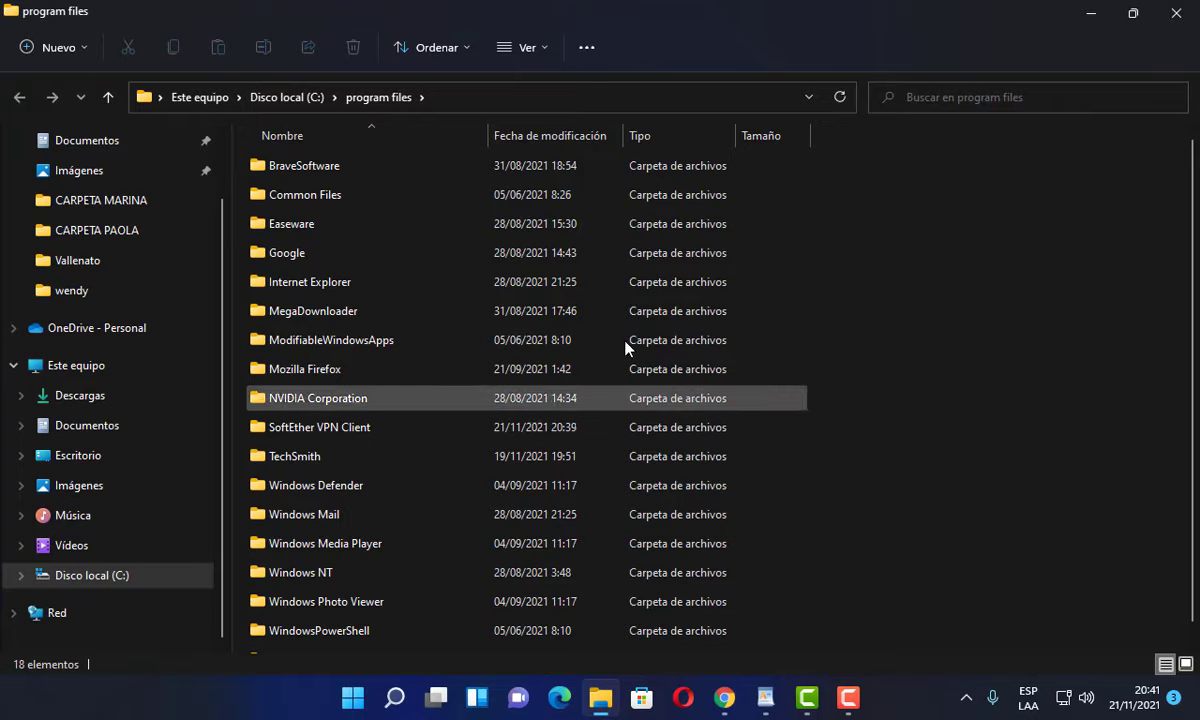
- Show the Eliminar option for the Google folder in program files without deleting it, and close the folder window
right_click(281, 254)
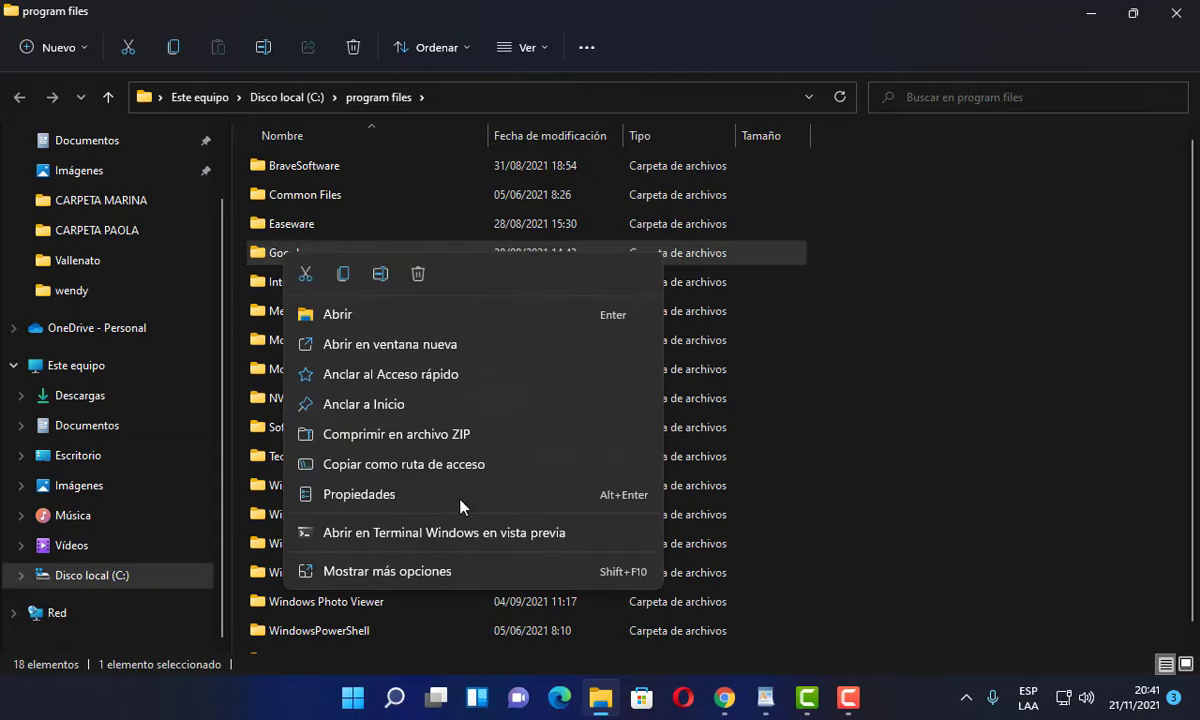
click(430, 571)
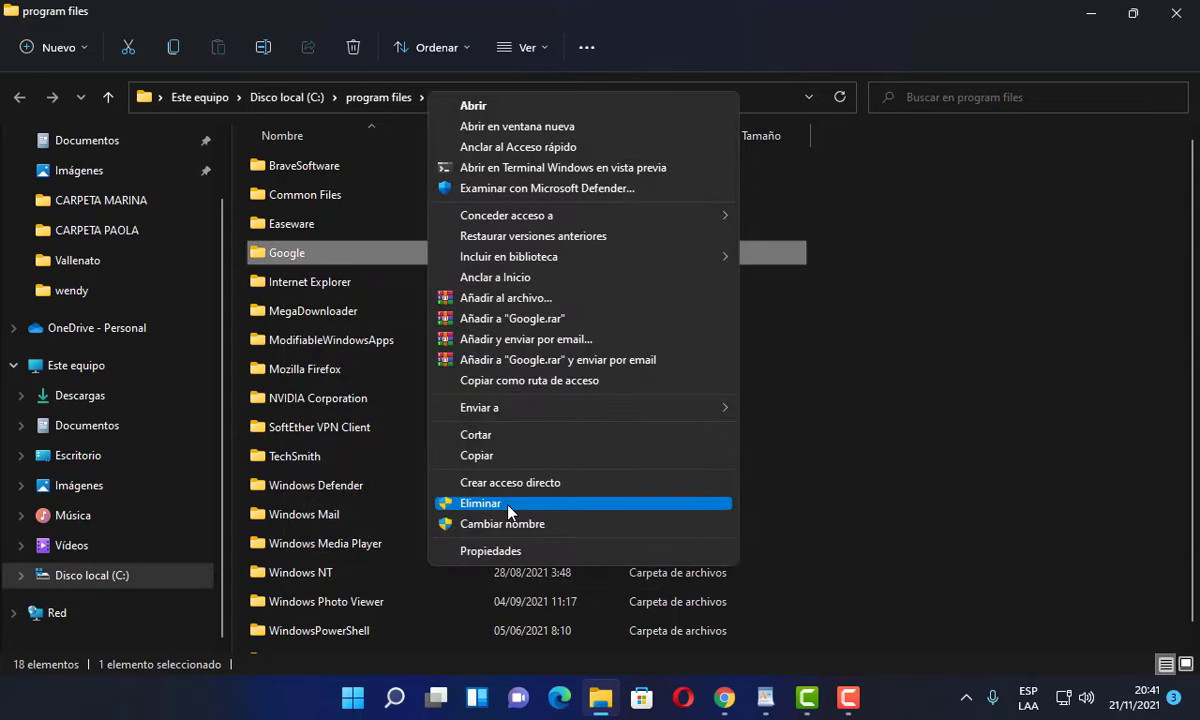
click(1176, 14)
click(1176, 14)
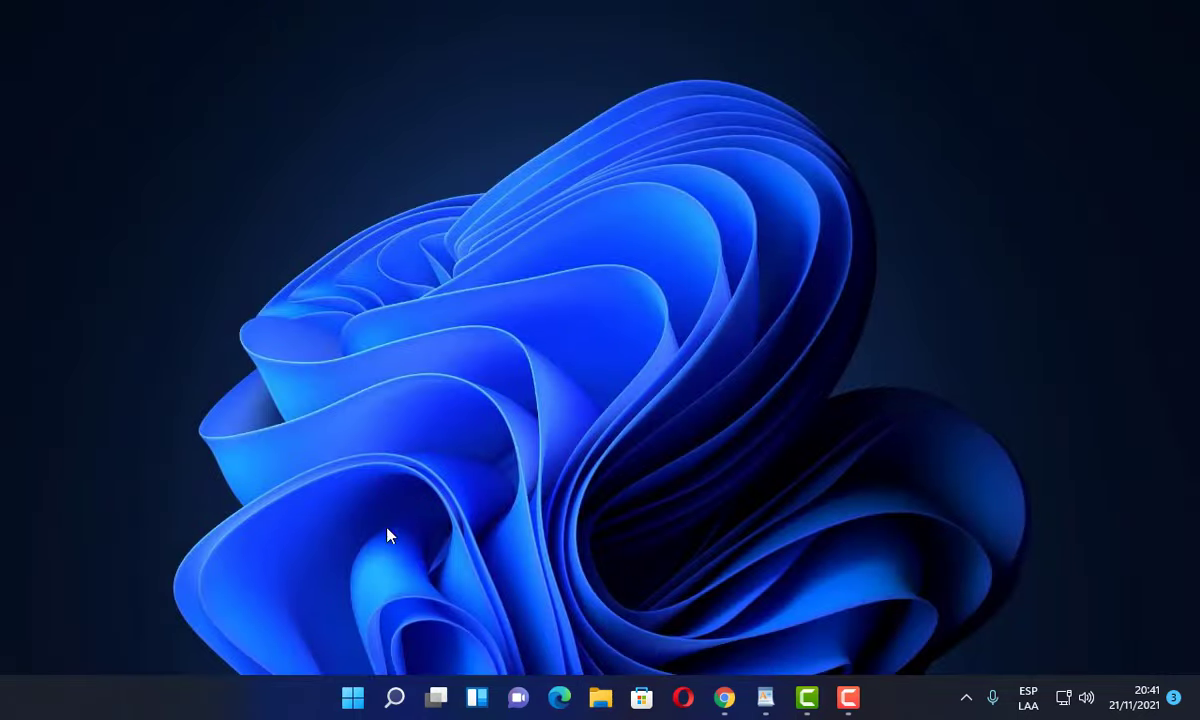
- Open the %localappdata% folder through the Ejecutar (Run) dialog
click(396, 697)
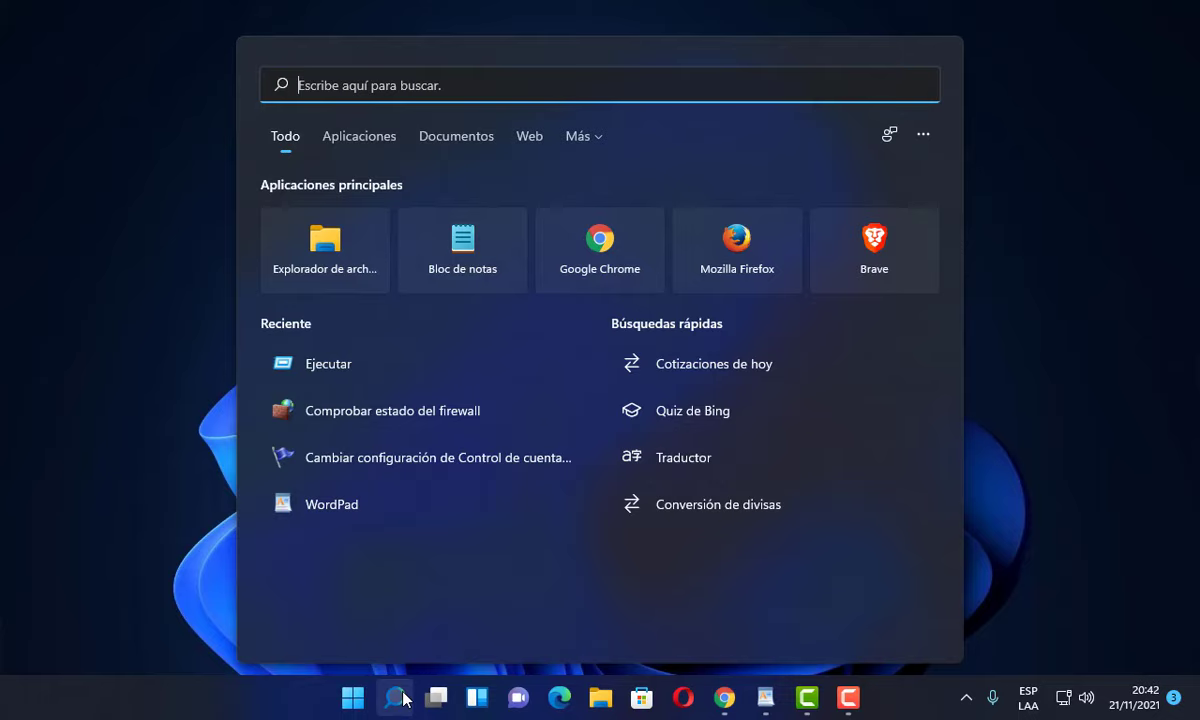
text(ejecutar)
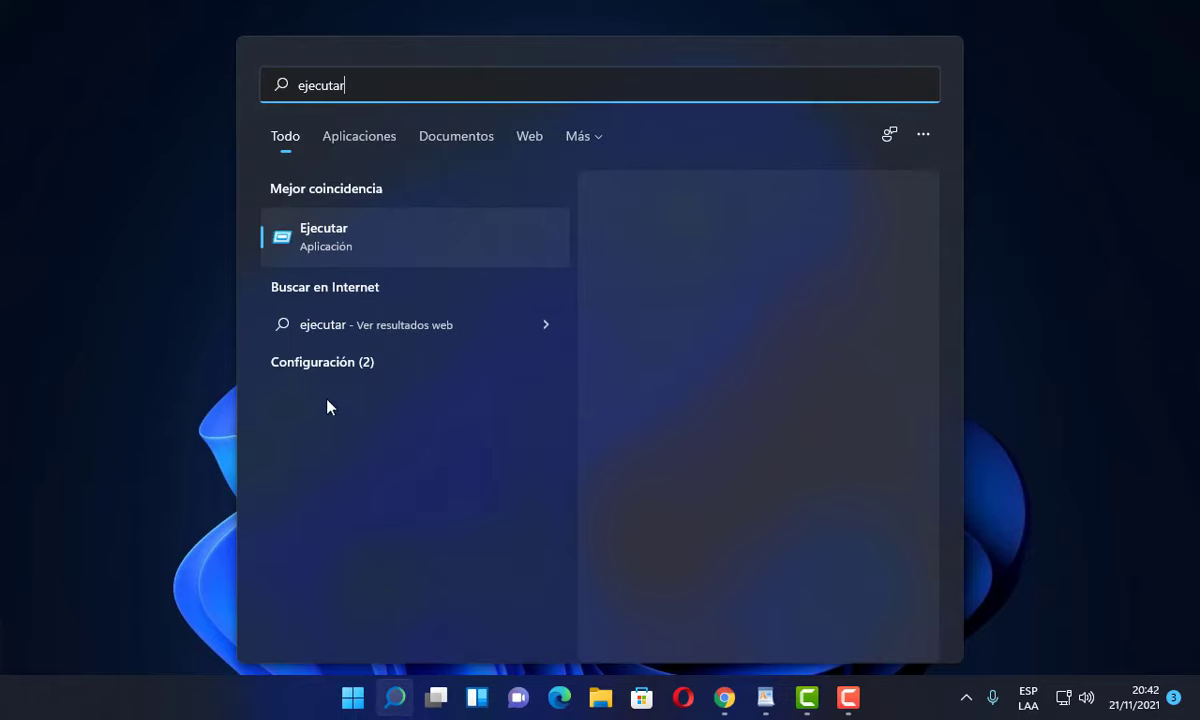
click(325, 225)
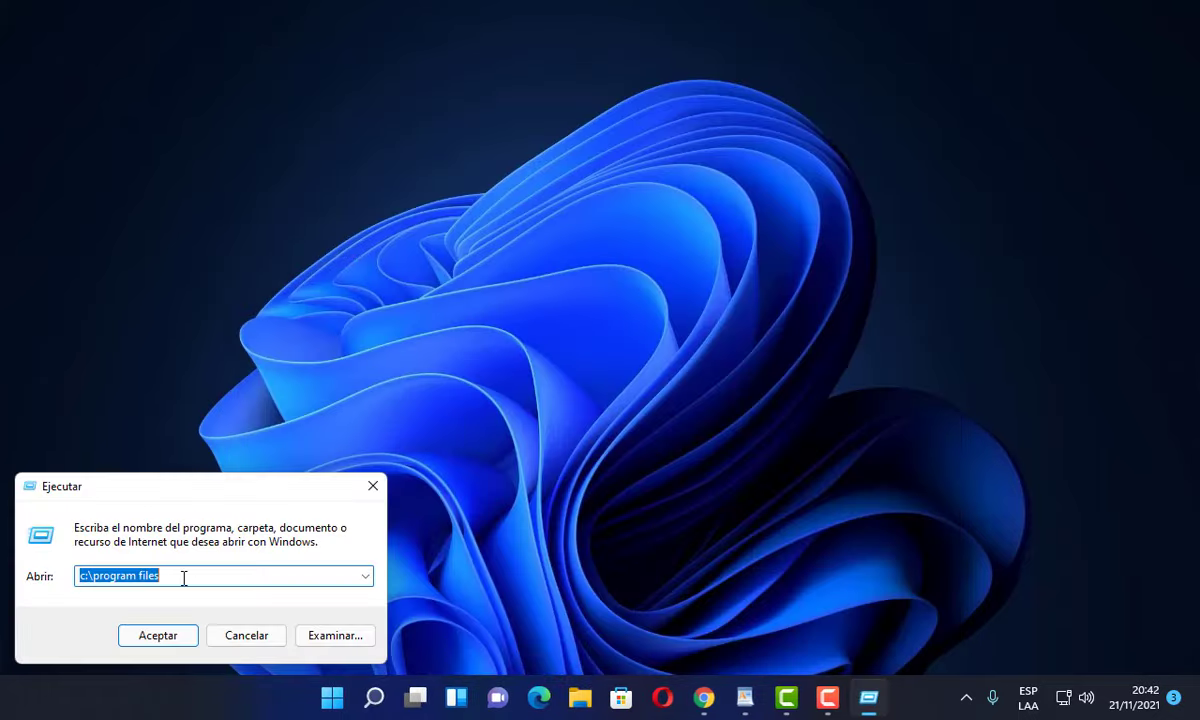
key(BackSpace)
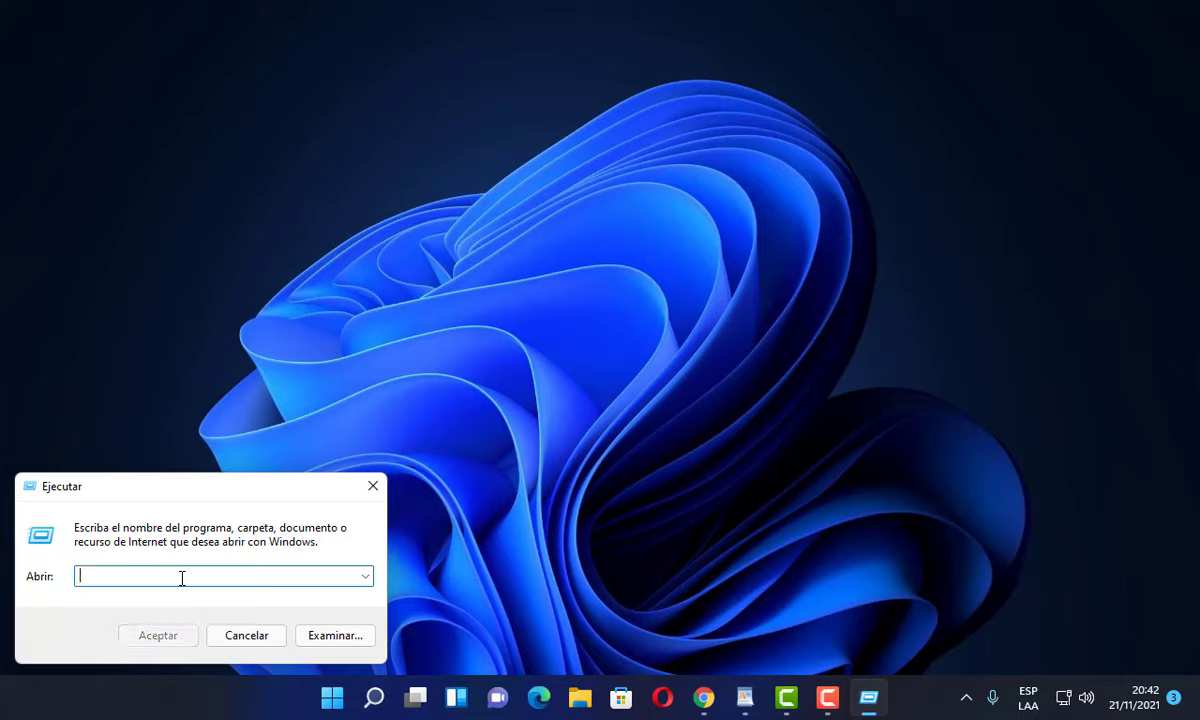
text(%)
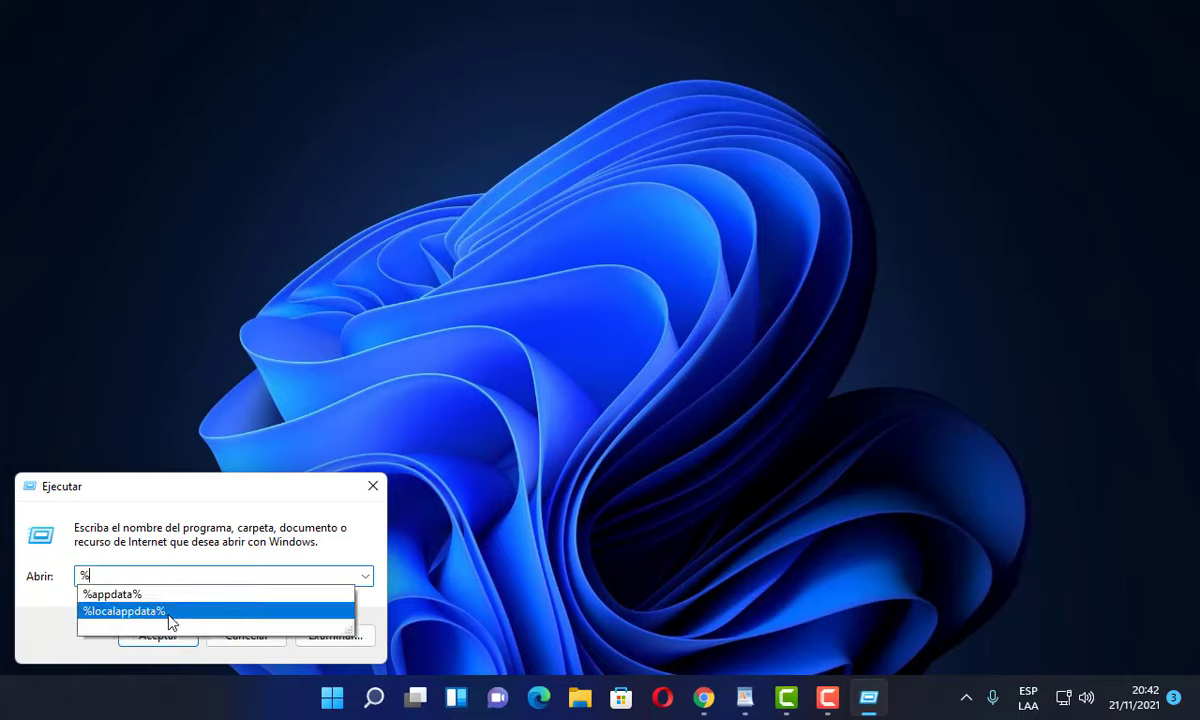
click(170, 622)
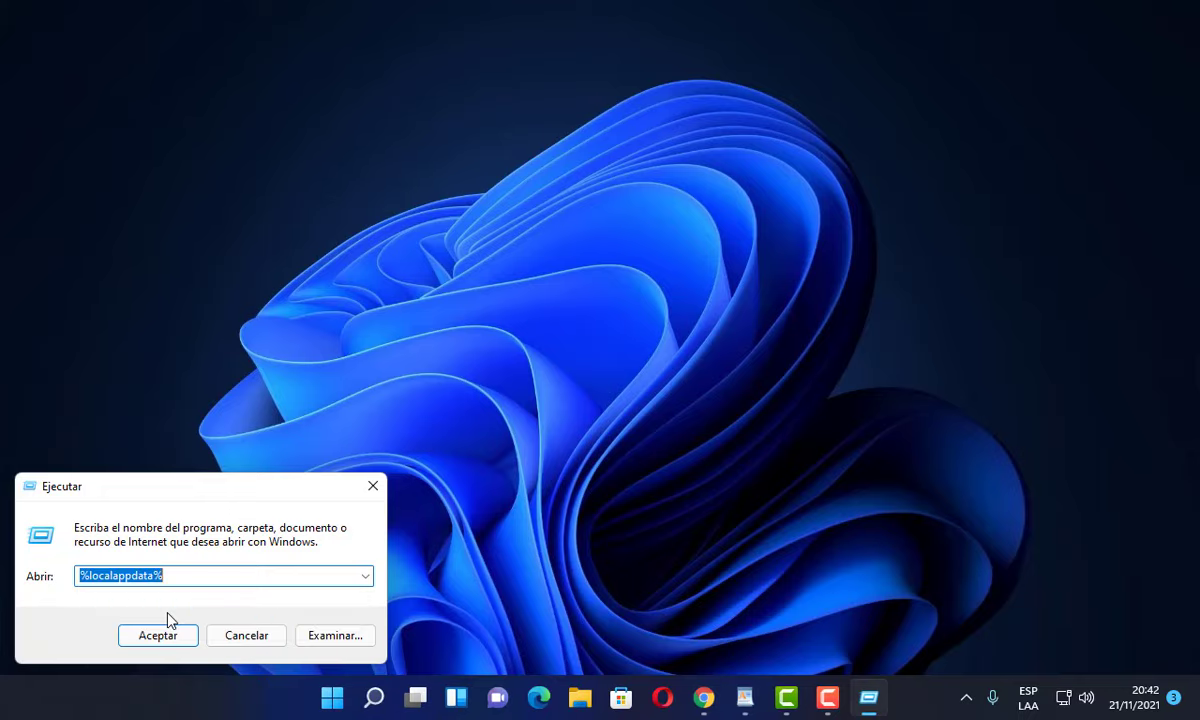
click(177, 640)
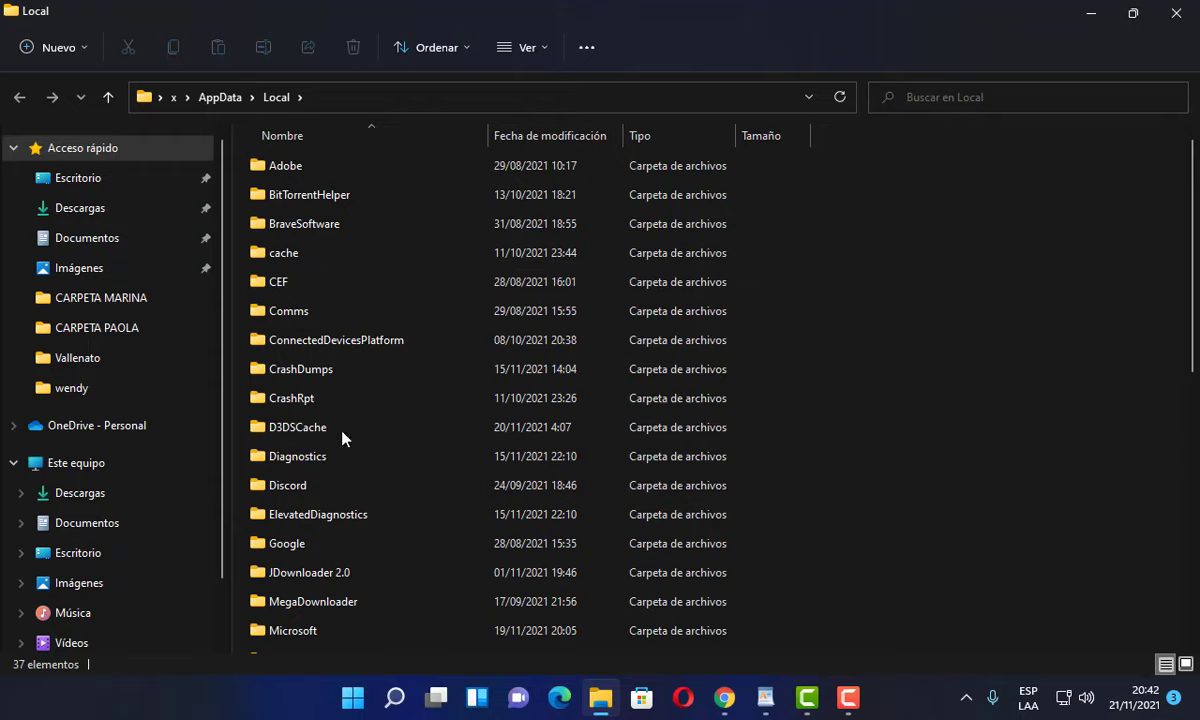
- Show the Eliminar option for the Google folder in AppData\Local without deleting it, and close the folder window
click(293, 545)
right_click(293, 545)
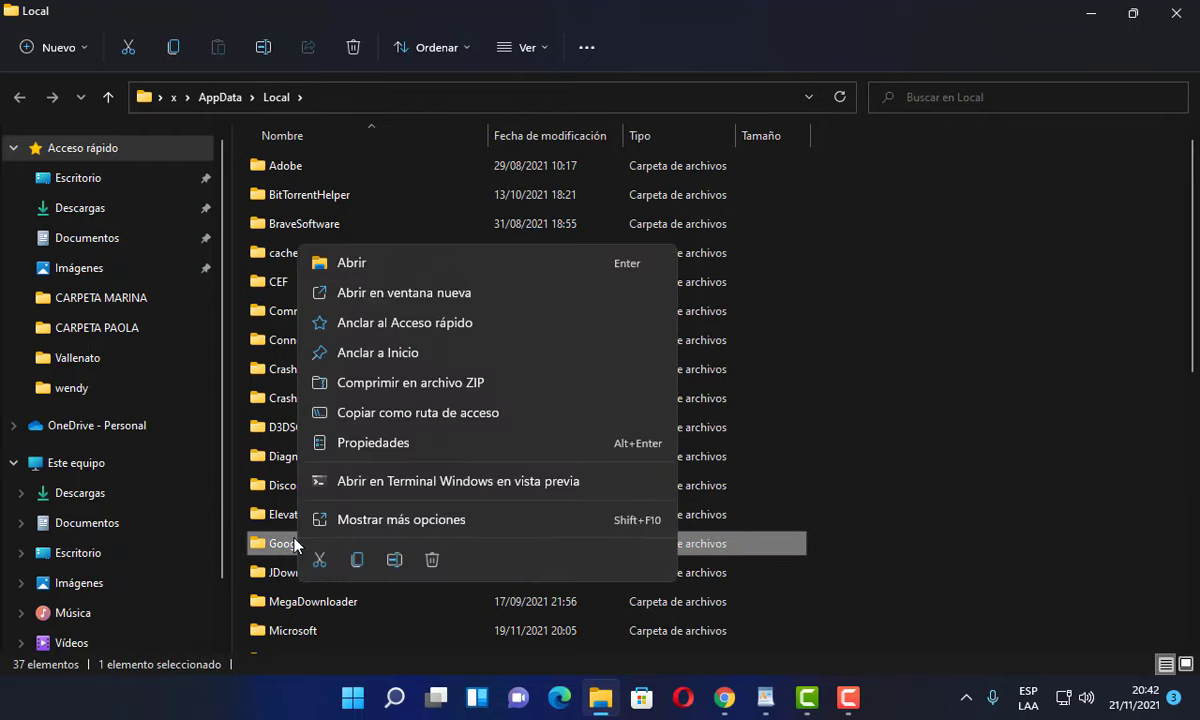
click(393, 521)
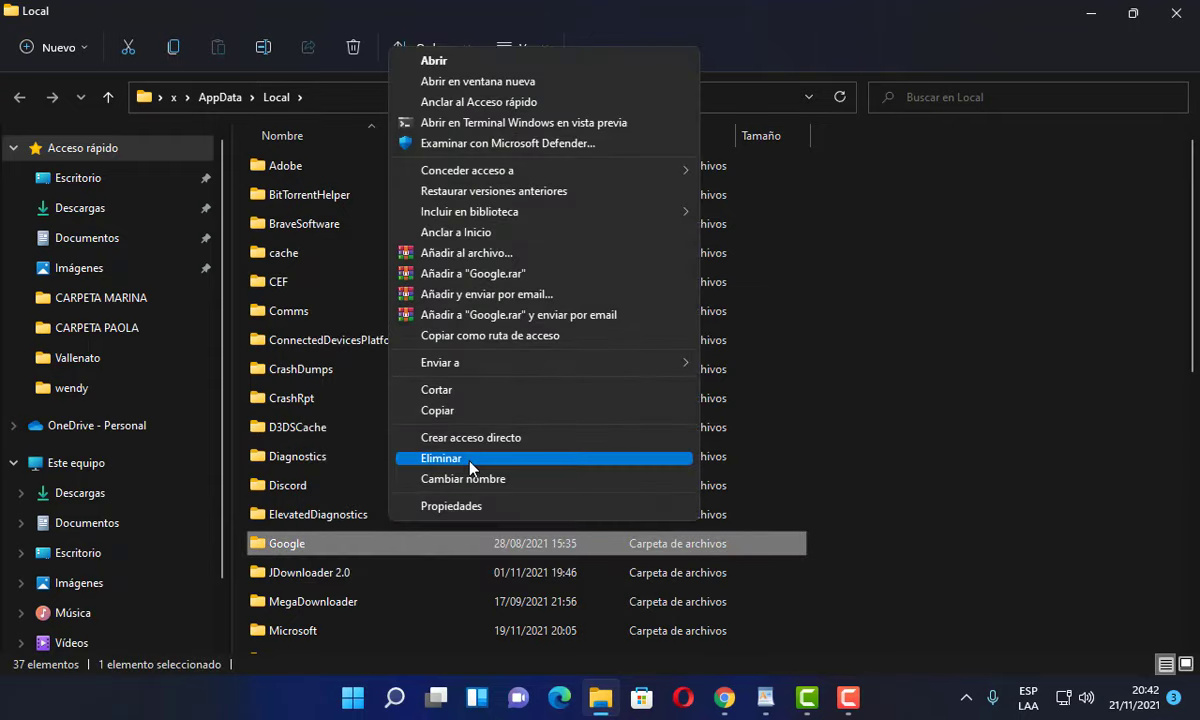
click(1186, 8)
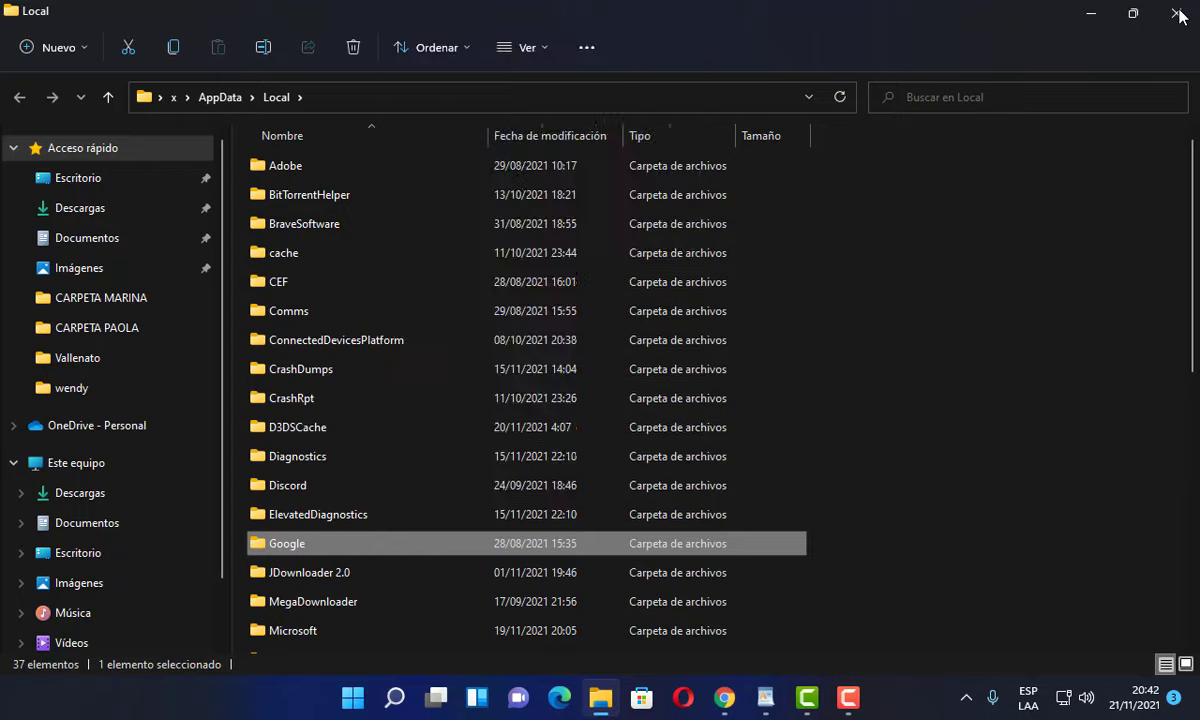
click(1180, 12)
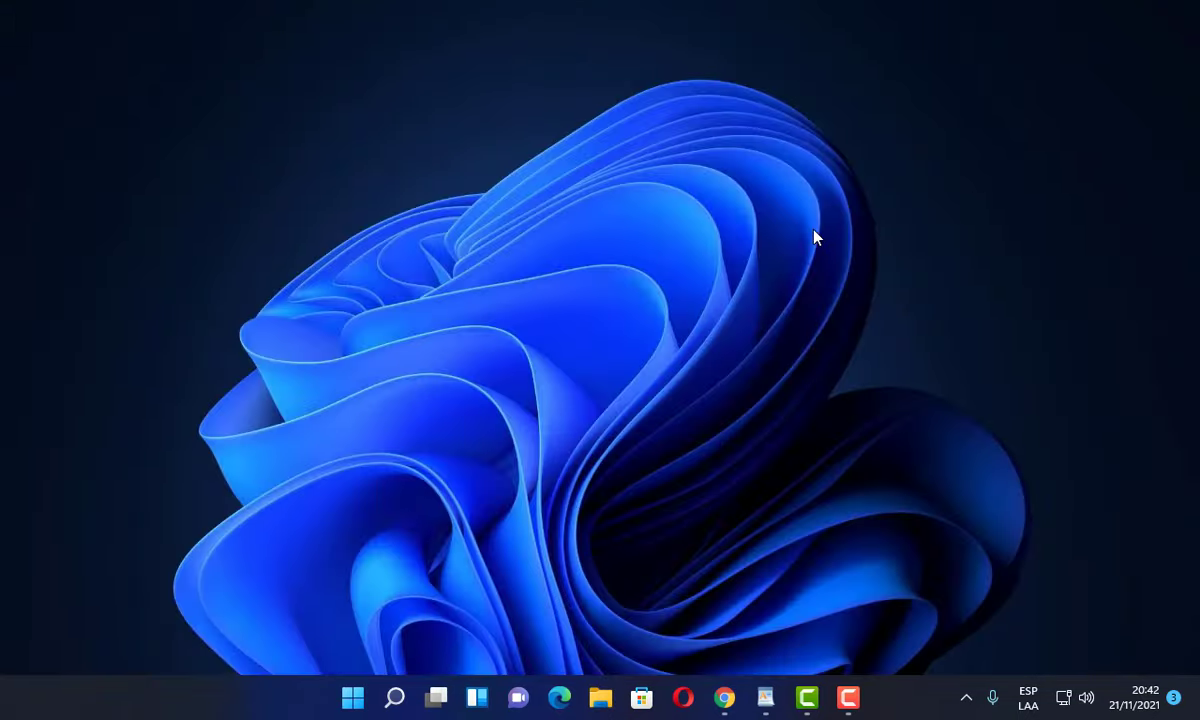
- Search for cmd and run the Símbolo del sistema (Command Prompt) as administrator
click(395, 700)
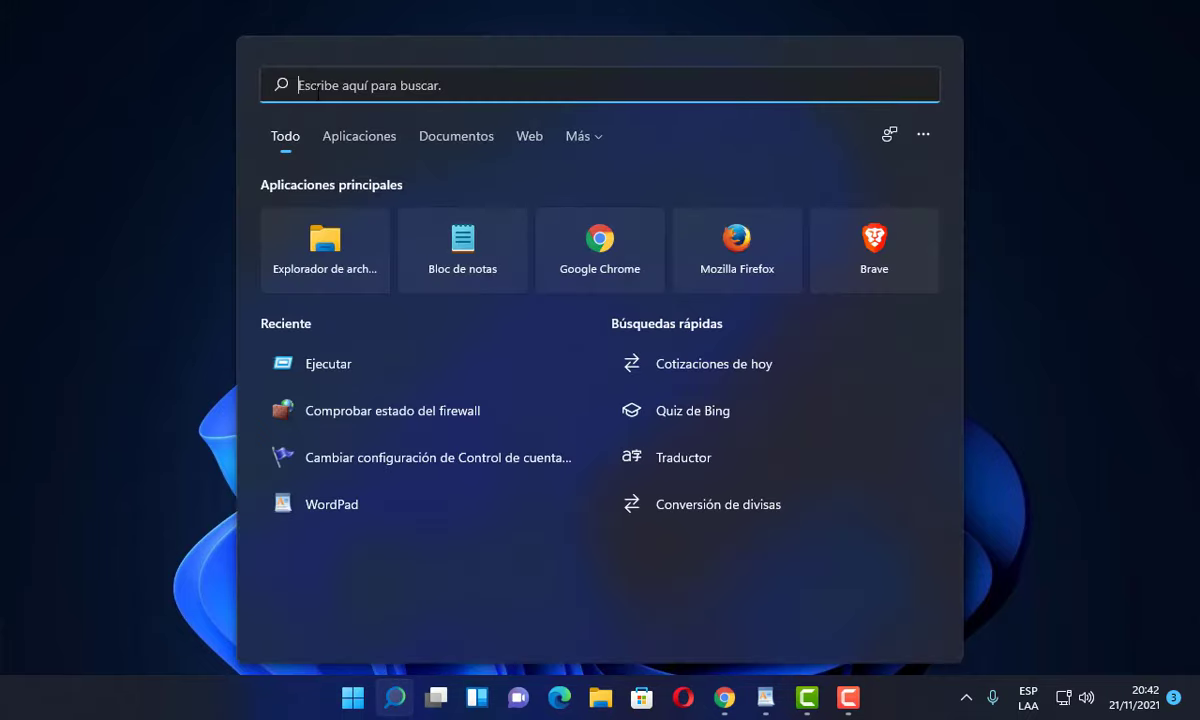
text(cmd)
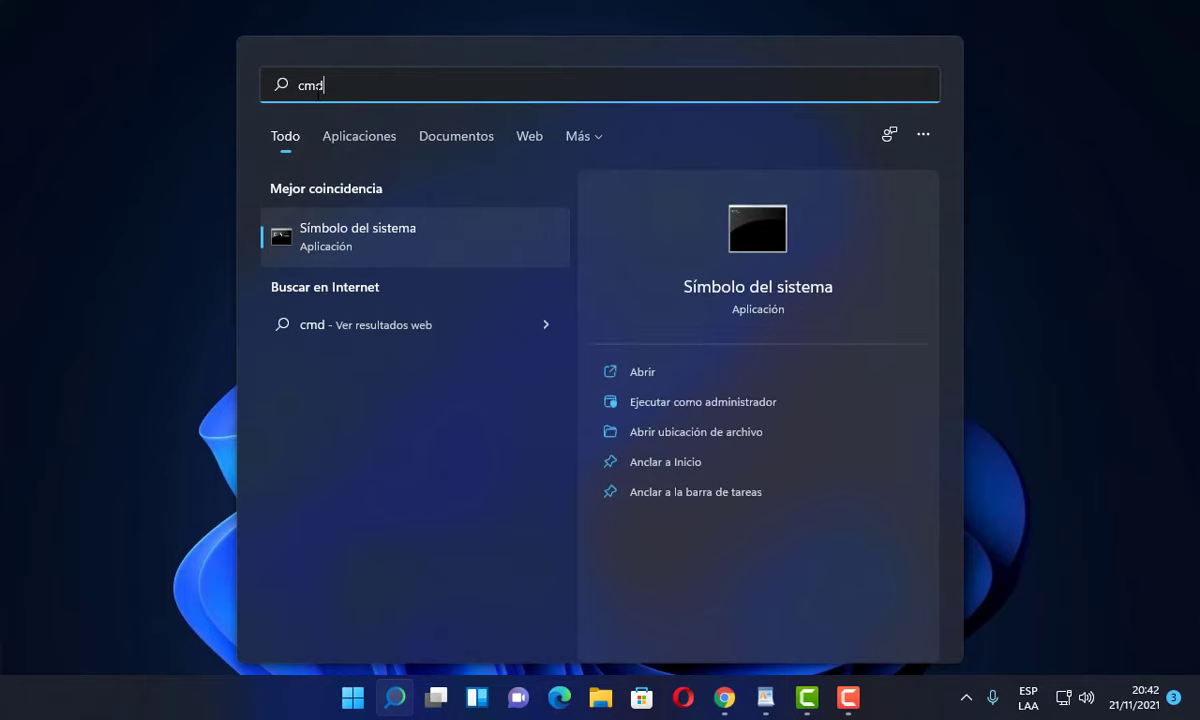
right_click(378, 255)
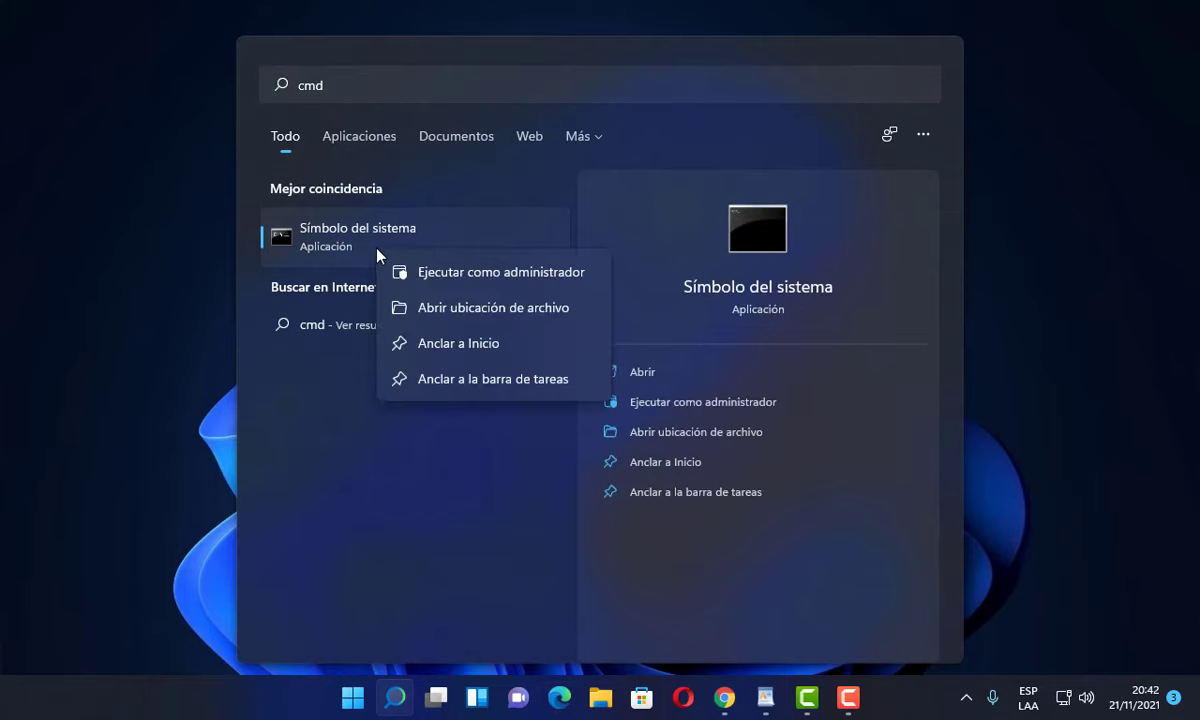
click(477, 287)
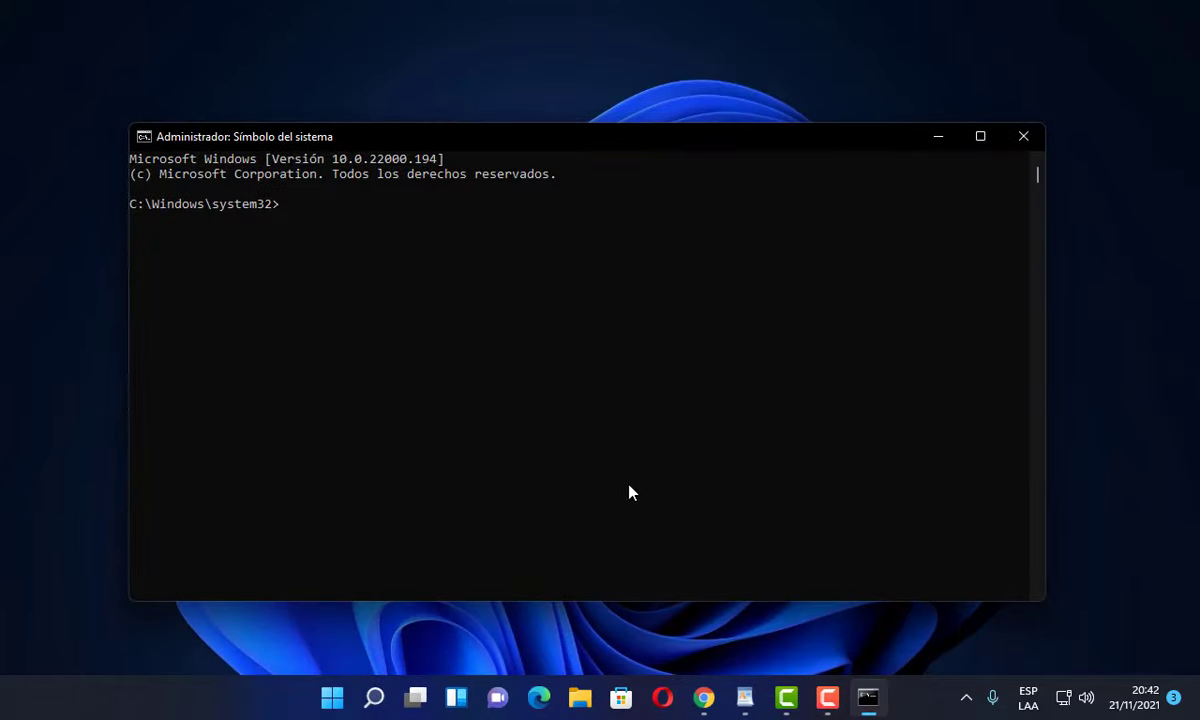
- Copy the command reg delete HKEY_CURRENT_USER\Software\Google from the WordPad document and minimize WordPad
click(745, 697)
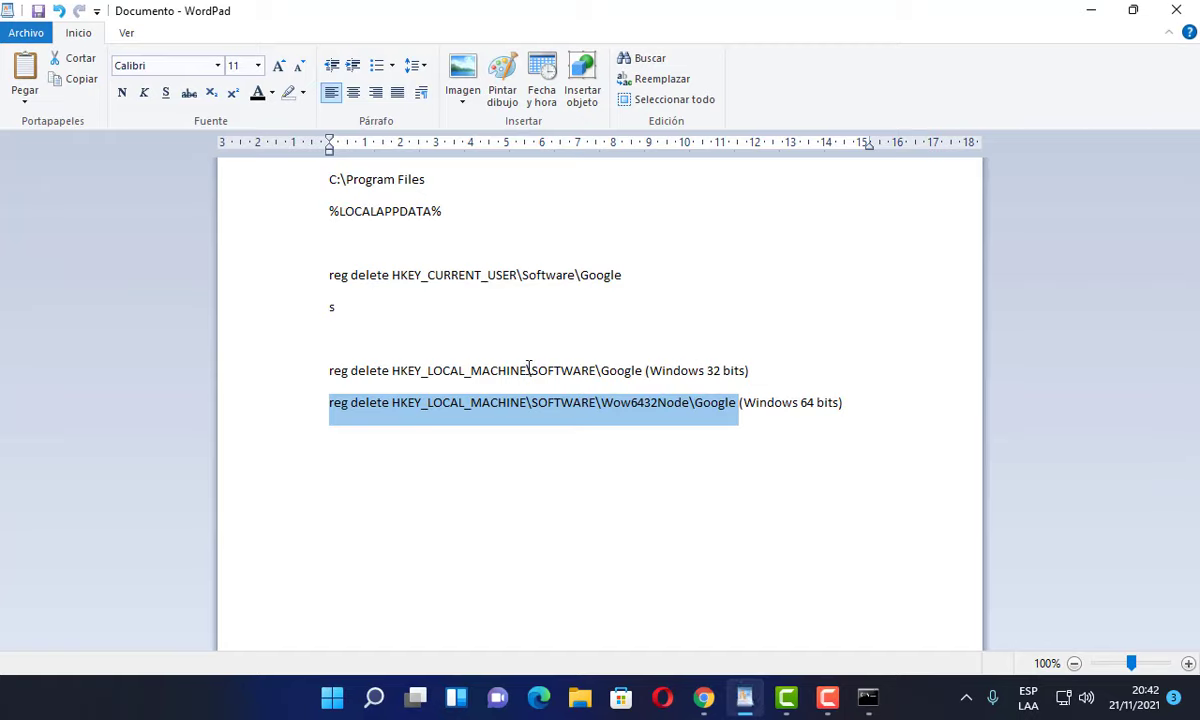
click(410, 274)
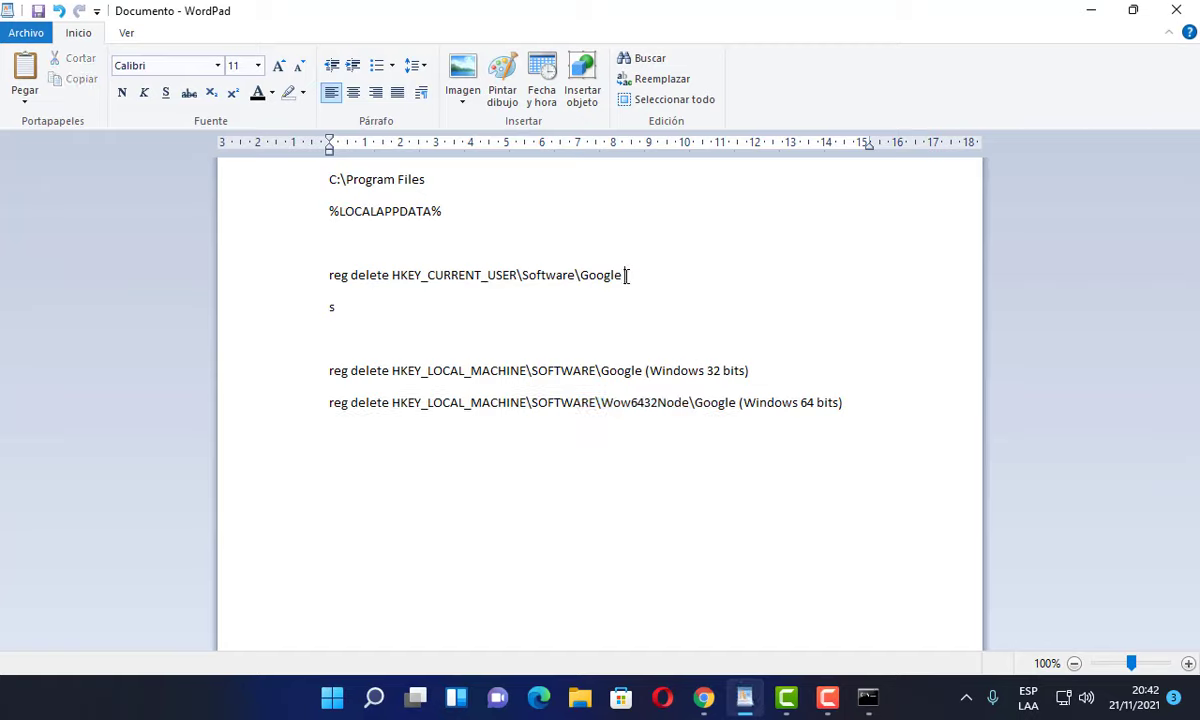
drag(624, 275, 322, 276)
right_click(441, 284)
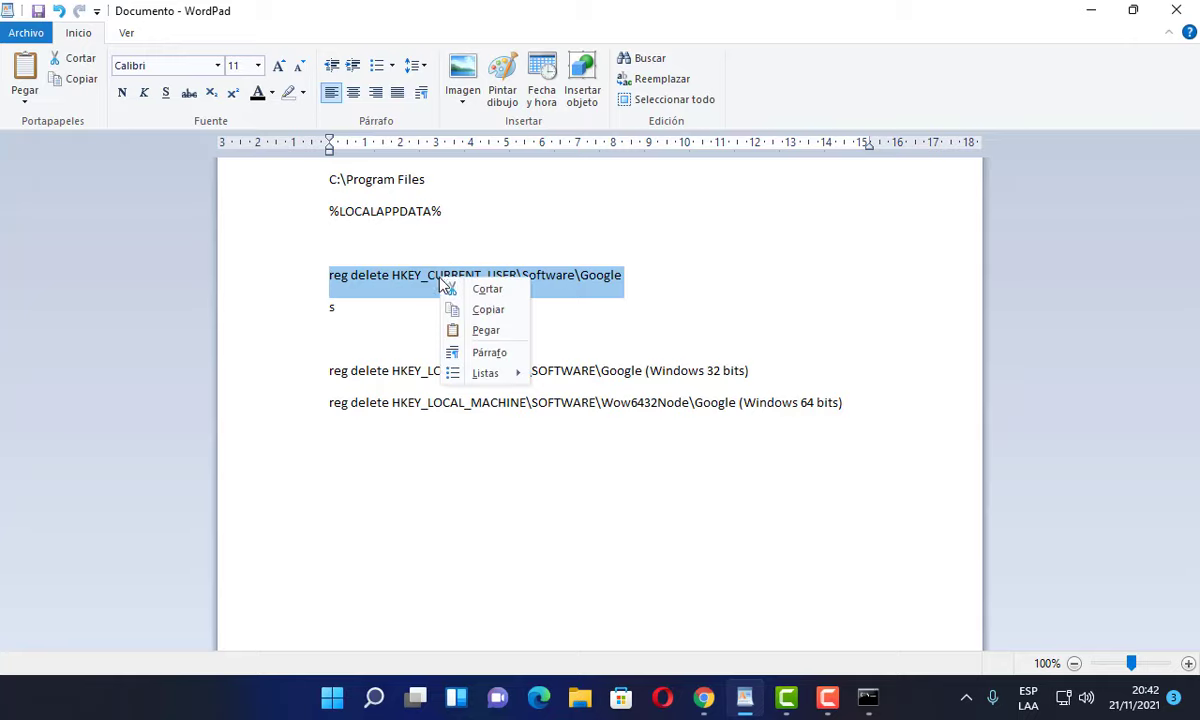
click(487, 309)
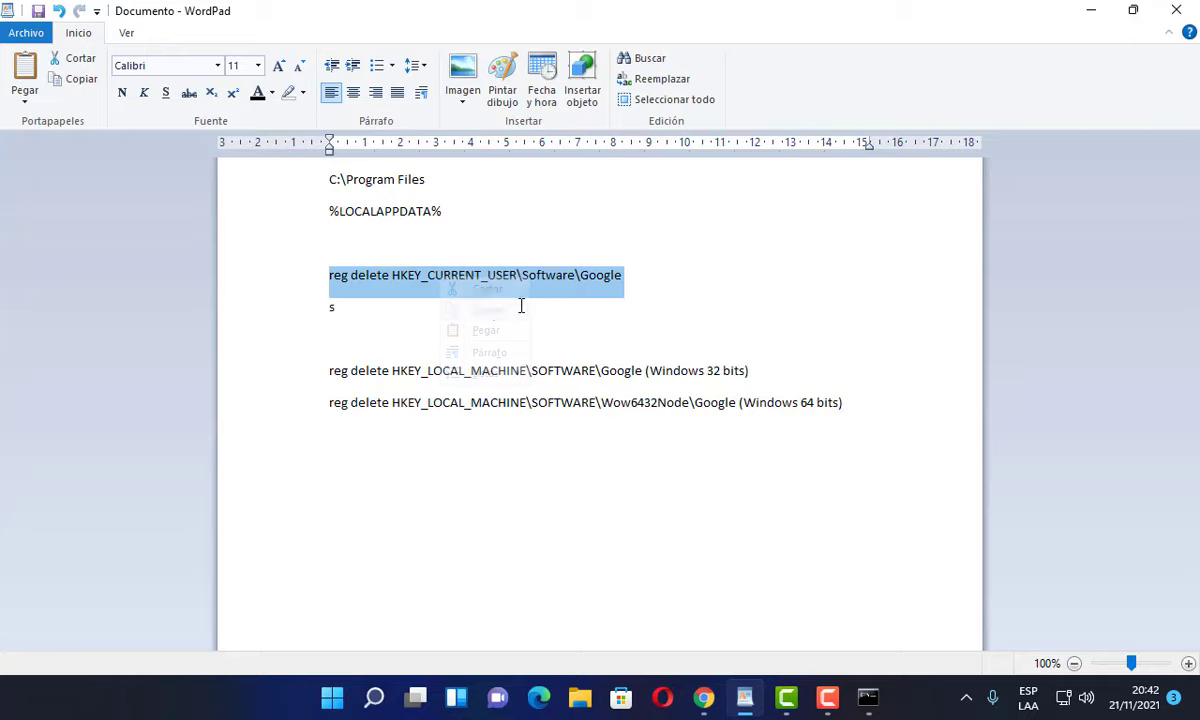
click(1093, 15)
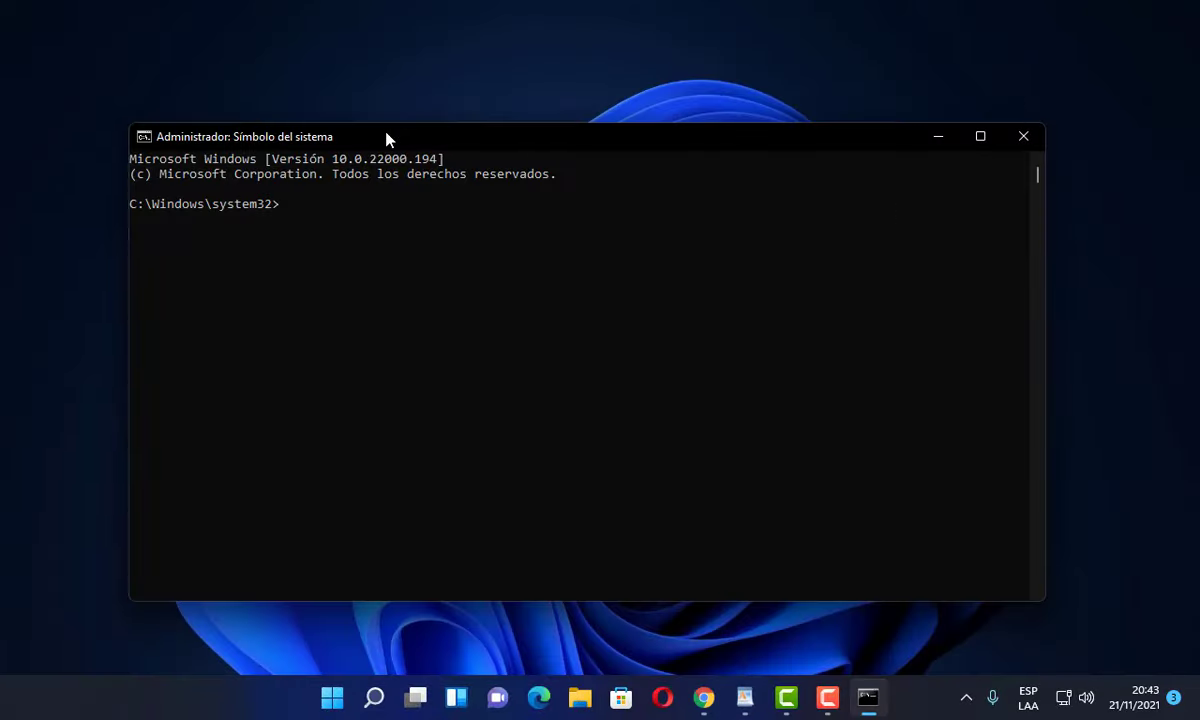
- Paste the HKEY_CURRENT_USER\Software\Google delete command into the Command Prompt without running it, and clear the command line
right_click(386, 134)
mouse_move(472, 277)
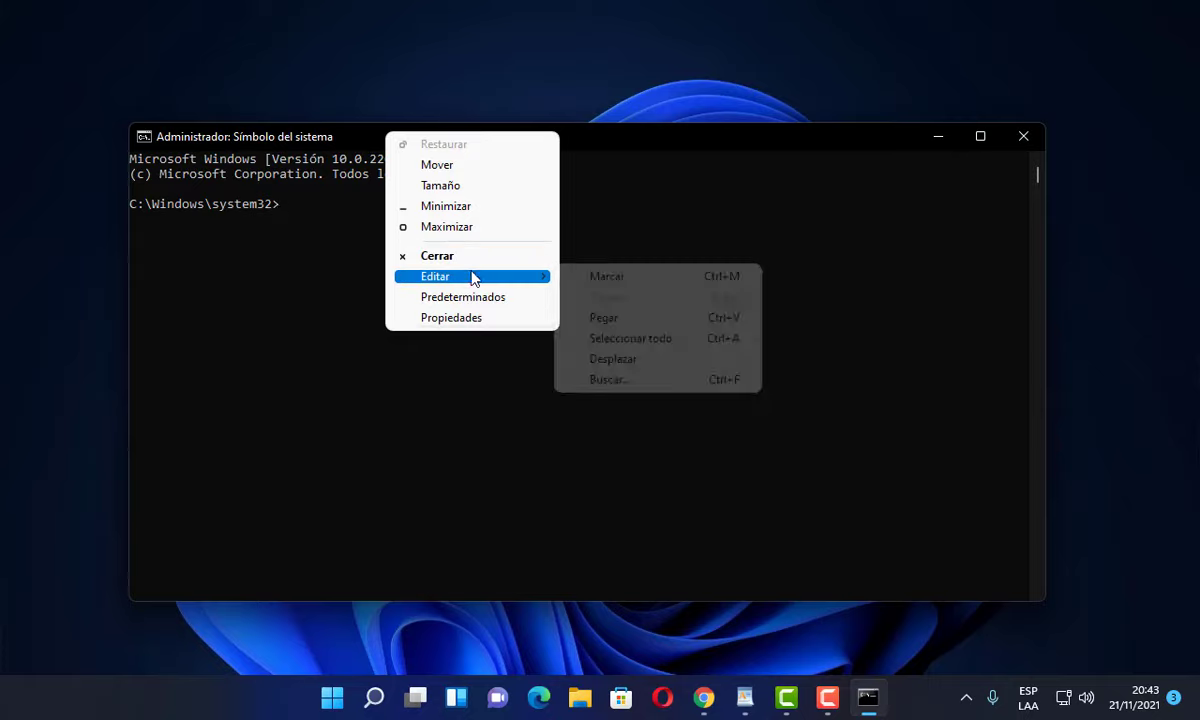
click(605, 319)
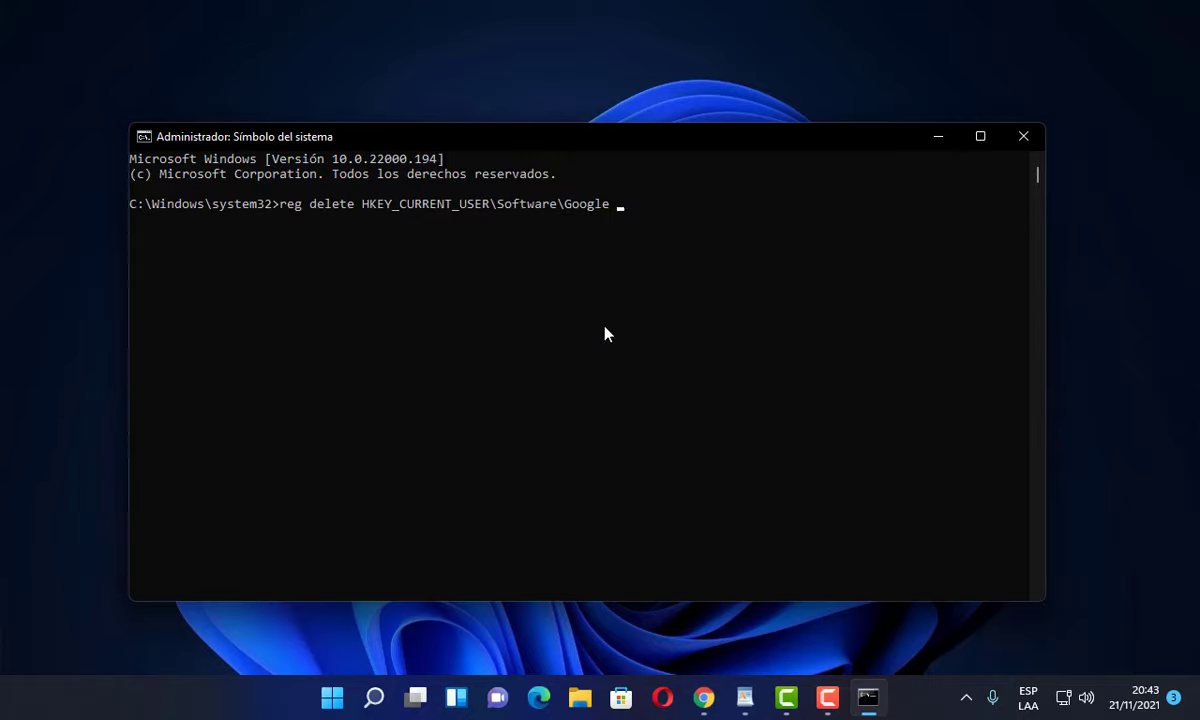
key(BackSpace)
key(BackSpace)
key(BackSpace)
key(BackSpace)
key(BackSpace)
key(BackSpace)
key(BackSpace)
key(BackSpace)
key(BackSpace)
key(BackSpace)
key(BackSpace)
key(BackSpace)
key(BackSpace)
key(BackSpace)
key(BackSpace)
key(BackSpace)
key(BackSpace)
key(BackSpace)
key(BackSpace)
key(BackSpace)
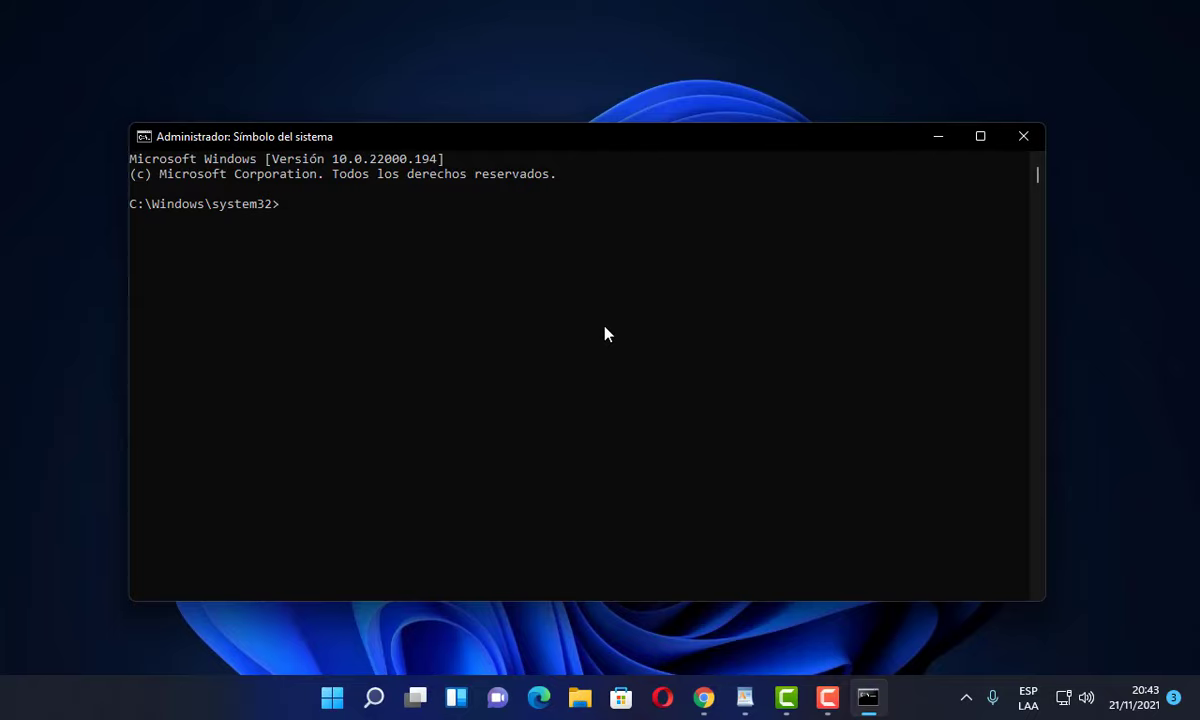
text(s)
key(BackSpace)
- Copy the 64-bit command reg delete HKEY_LOCAL_MACHINE\SOFTWARE\Wow6432Node\Google from the WordPad document and minimize WordPad
click(748, 698)
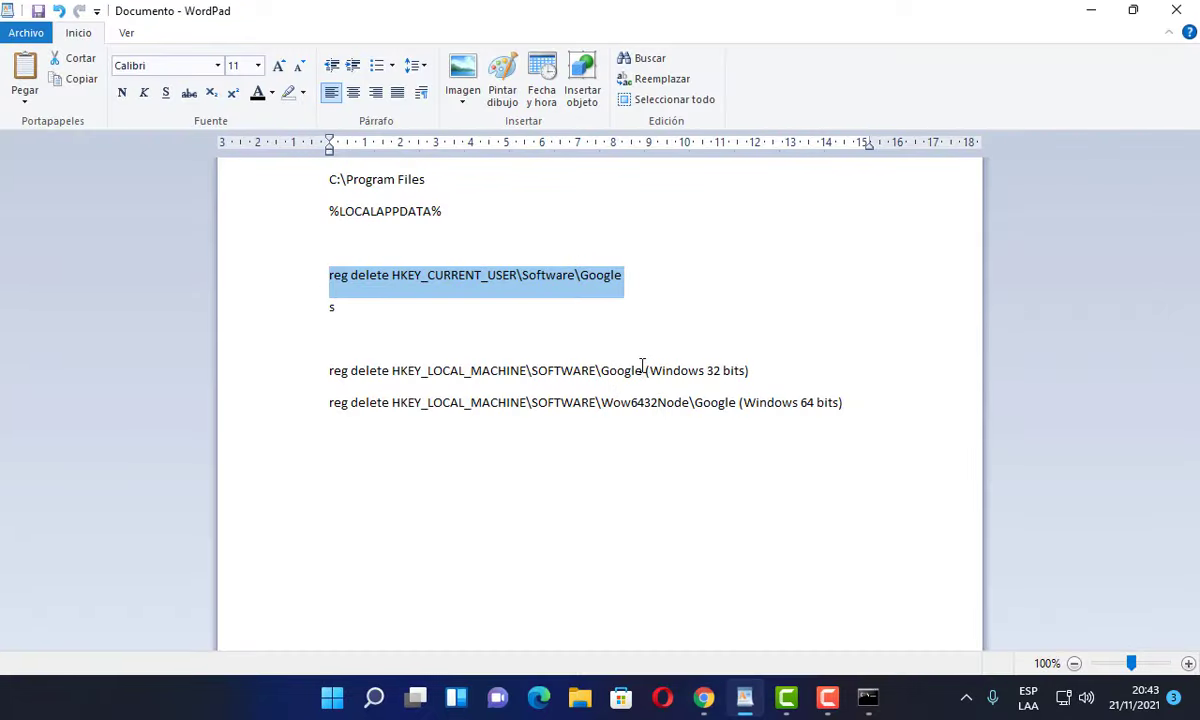
drag(642, 370, 313, 383)
click(731, 403)
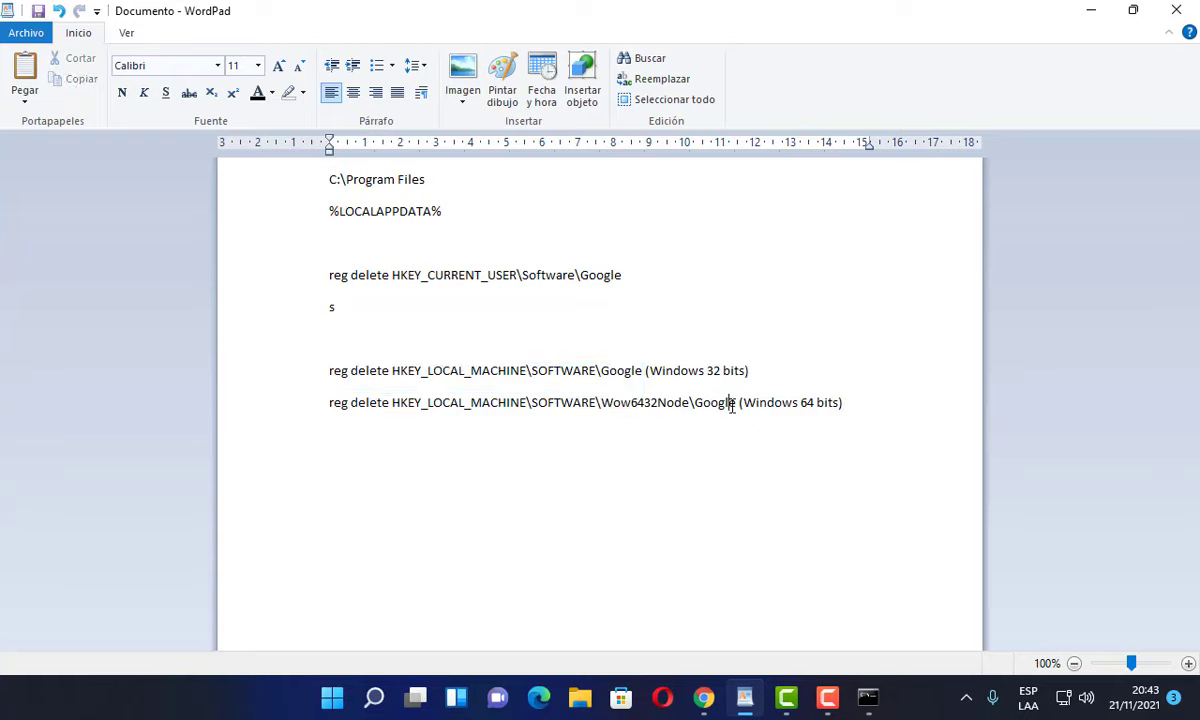
drag(738, 403, 332, 413)
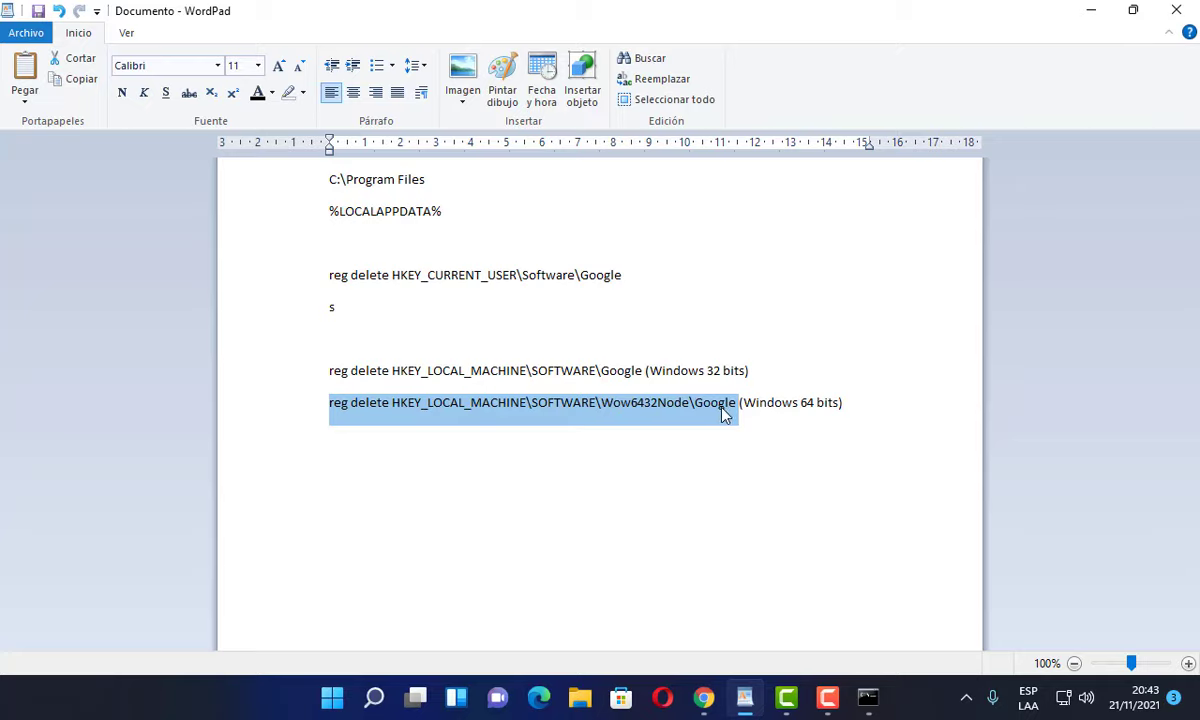
right_click(621, 410)
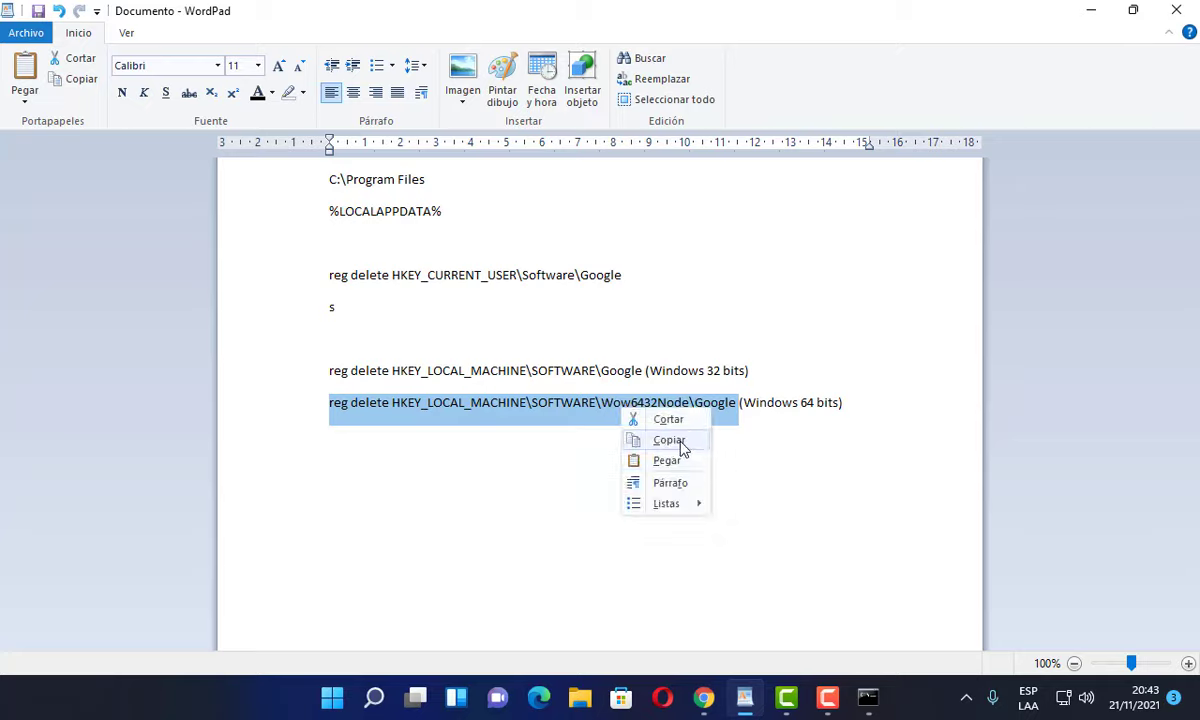
click(681, 447)
click(1090, 12)
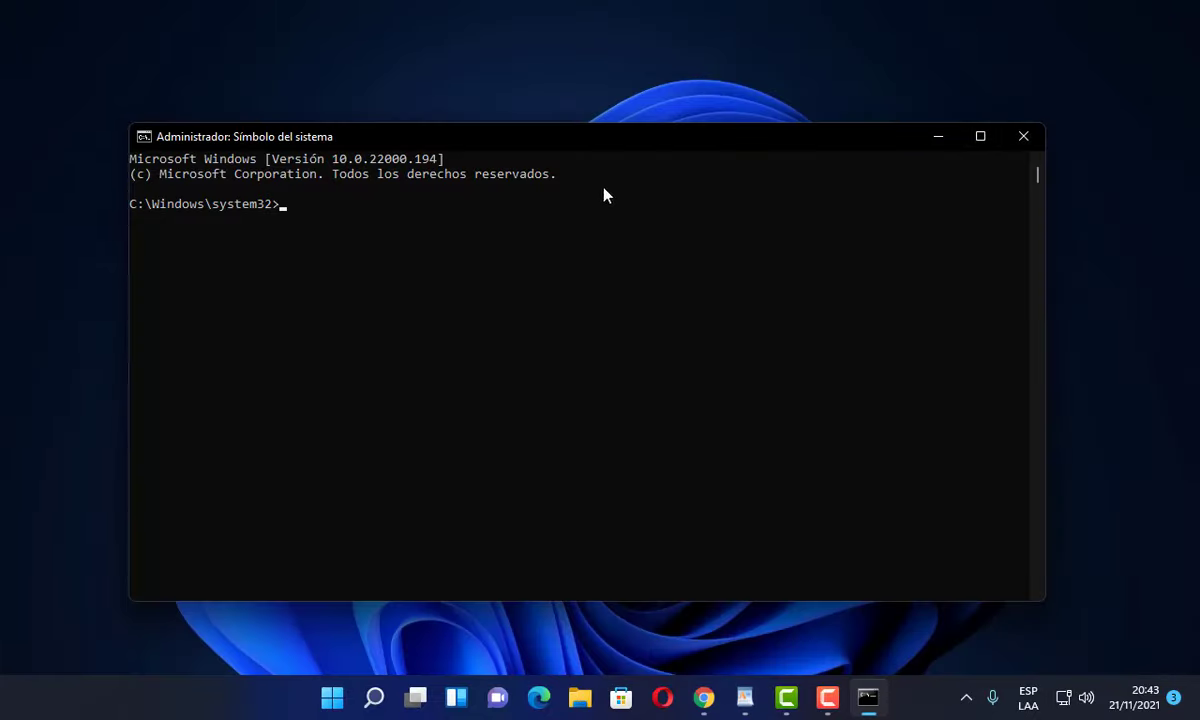
- Paste the Wow6432Node\Google delete command into the Command Prompt without running it, and close the window
right_click(485, 142)
mouse_move(586, 280)
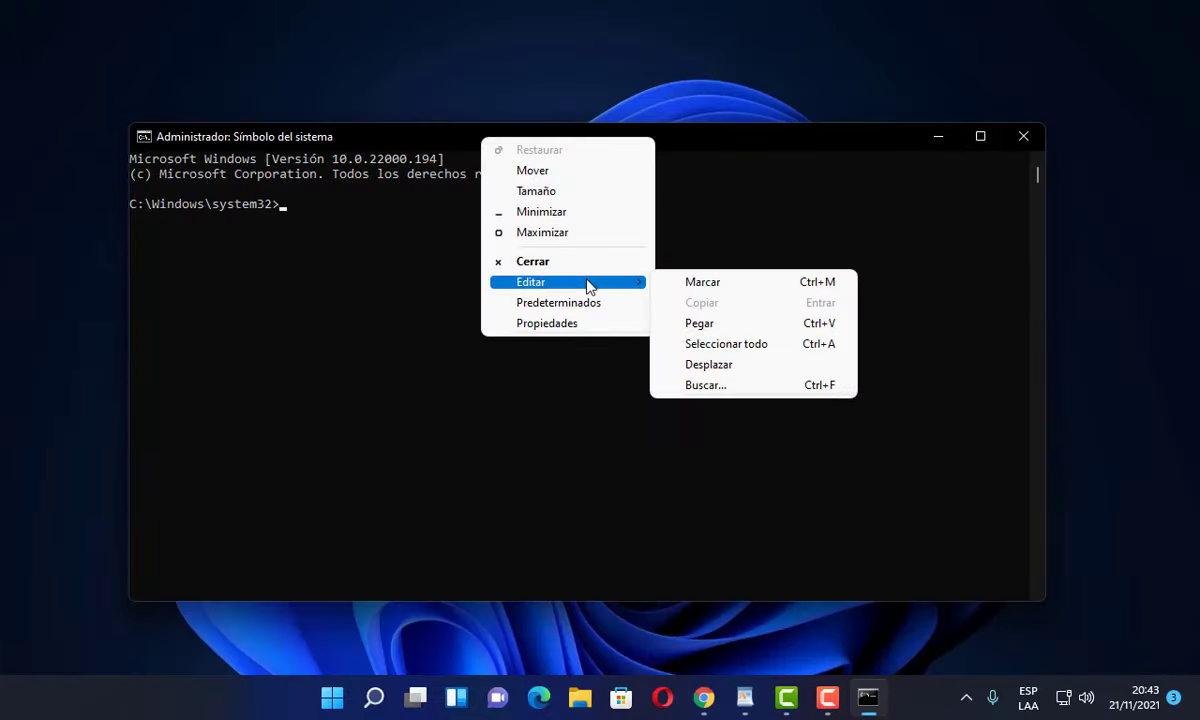
click(700, 323)
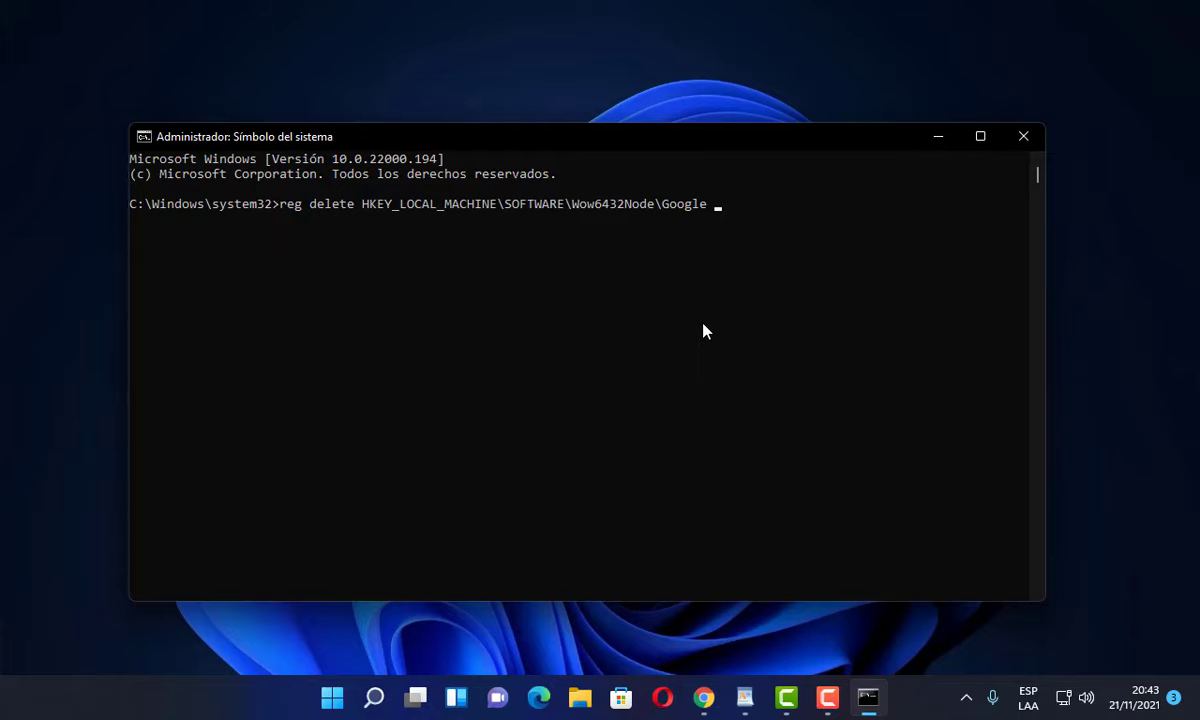
click(1020, 145)
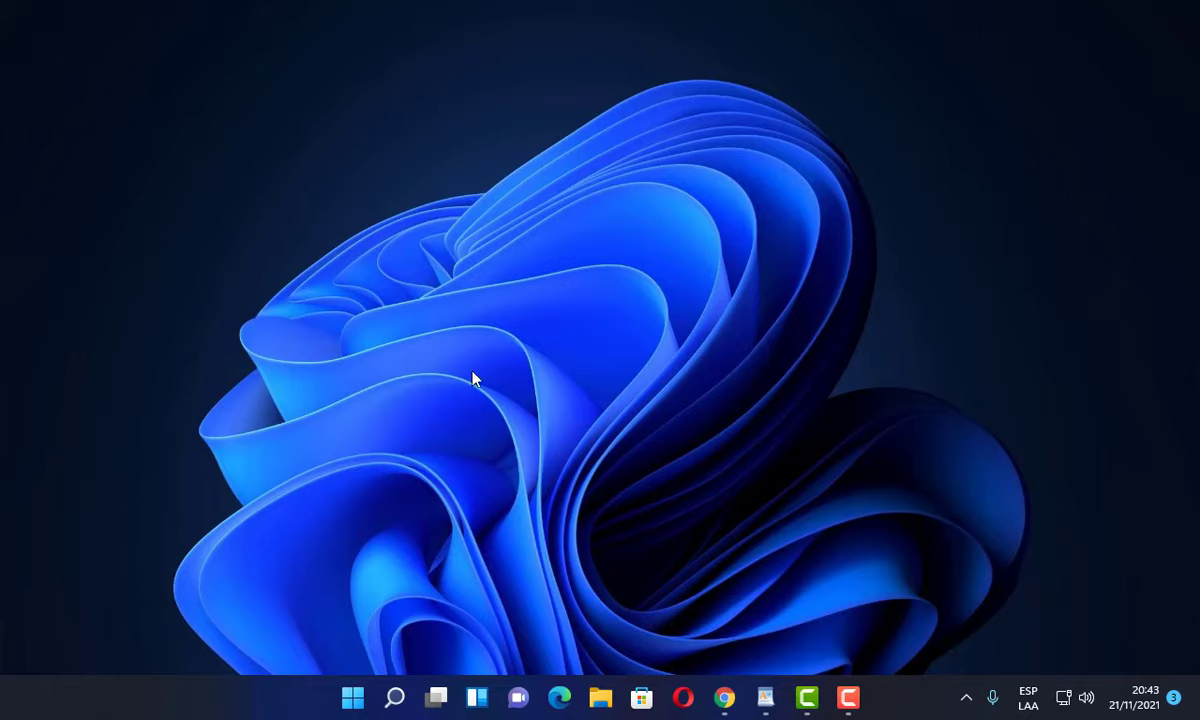
- Search for ejecutar and open the Editor del Registro (Registry Editor) by running regedit.exe from the Ejecutar dialog
click(405, 703)
click(405, 703)
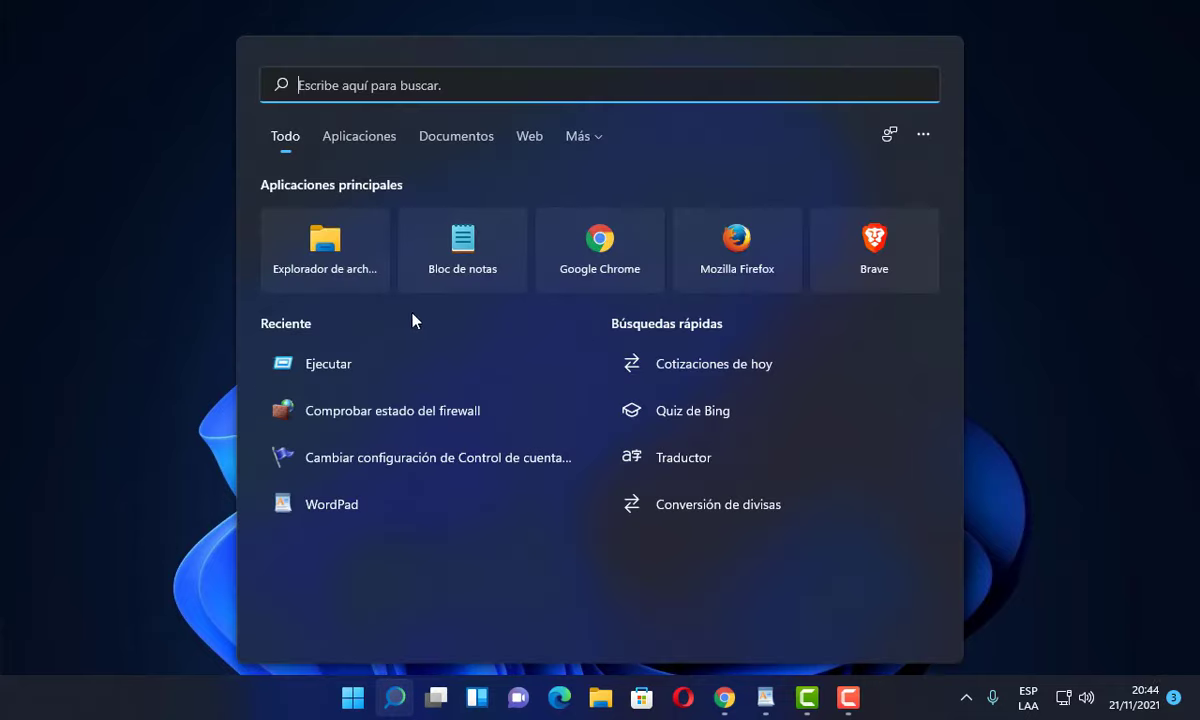
text(ejecutar)
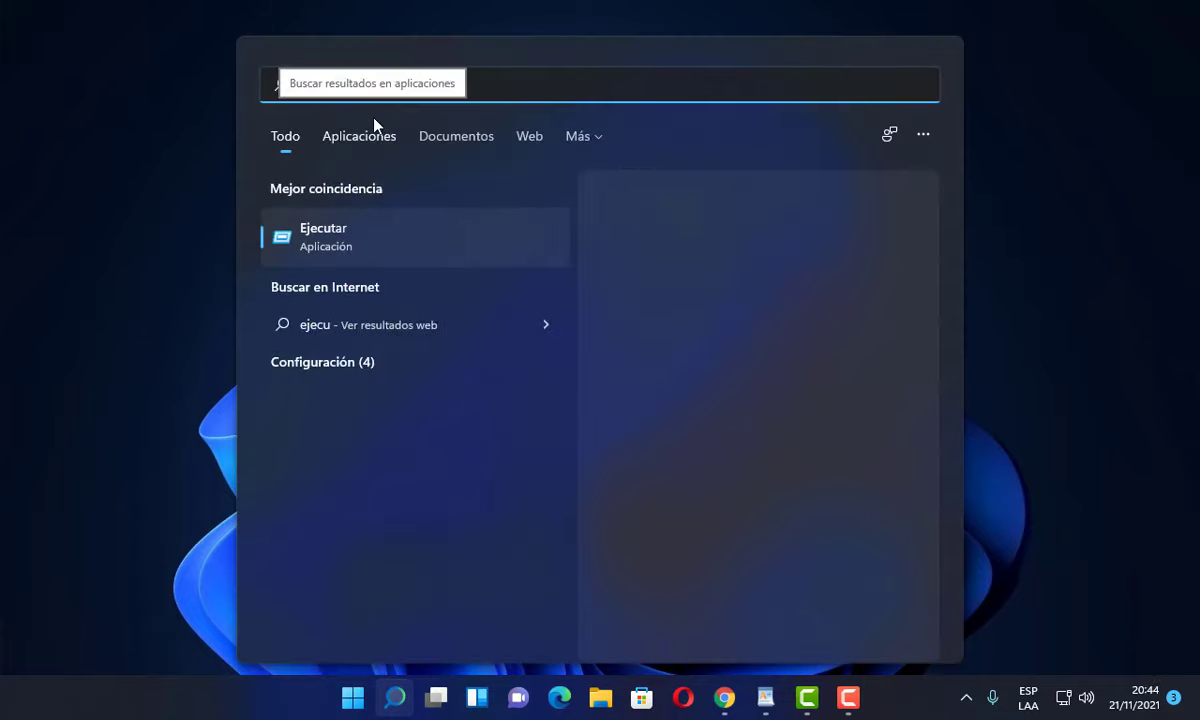
click(372, 241)
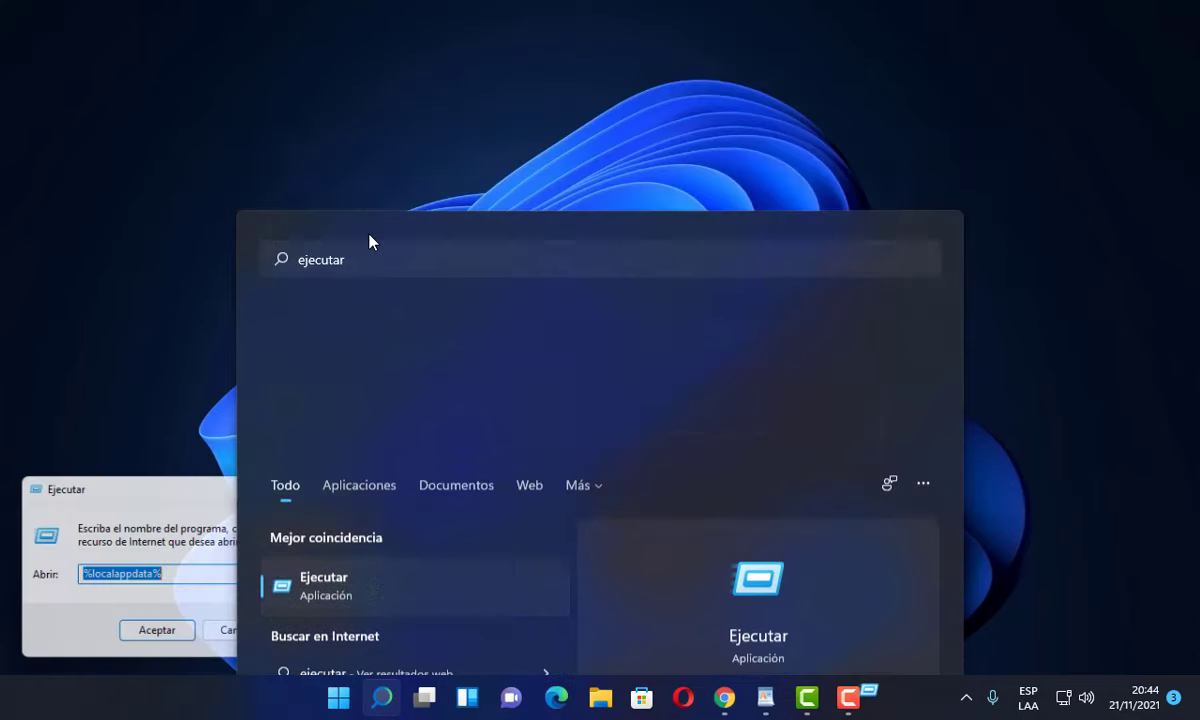
key(BackSpace)
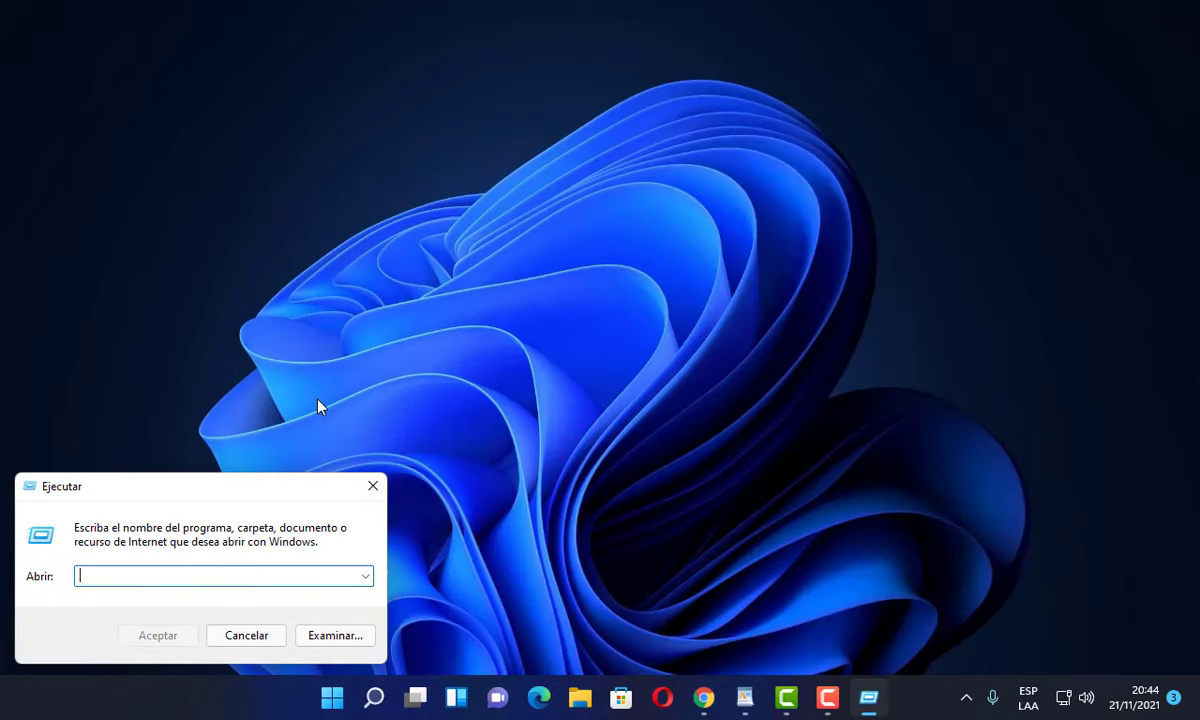
text(regedit)
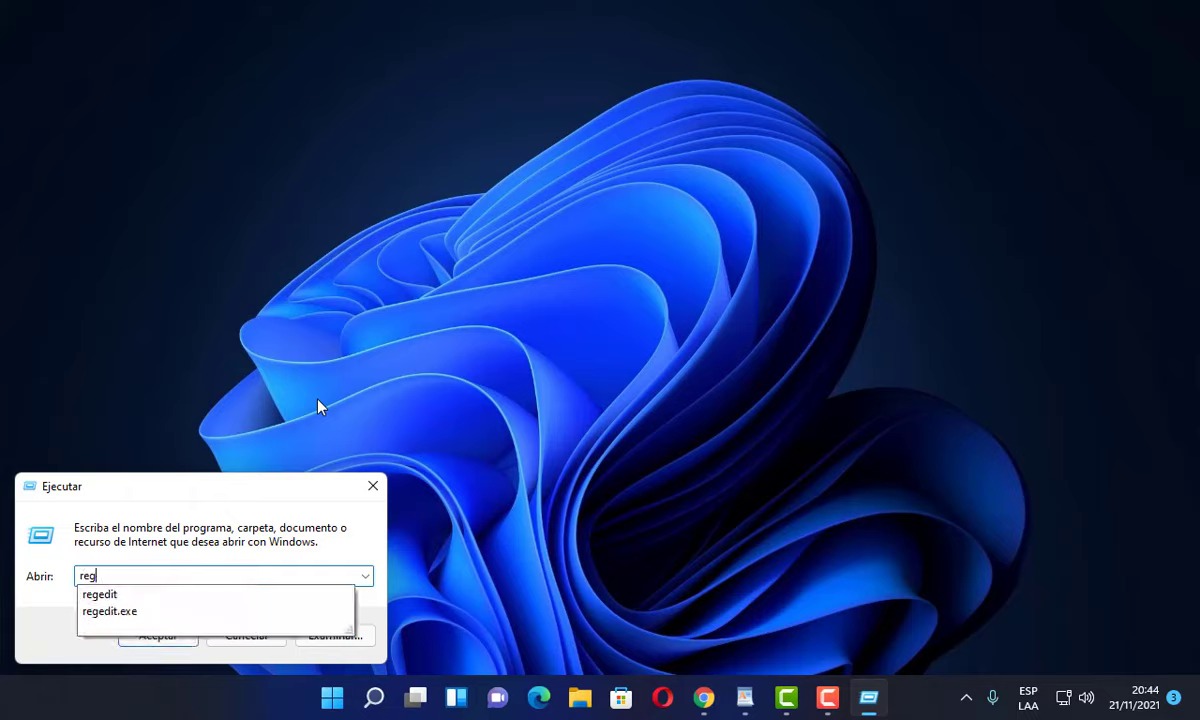
click(150, 614)
click(157, 638)
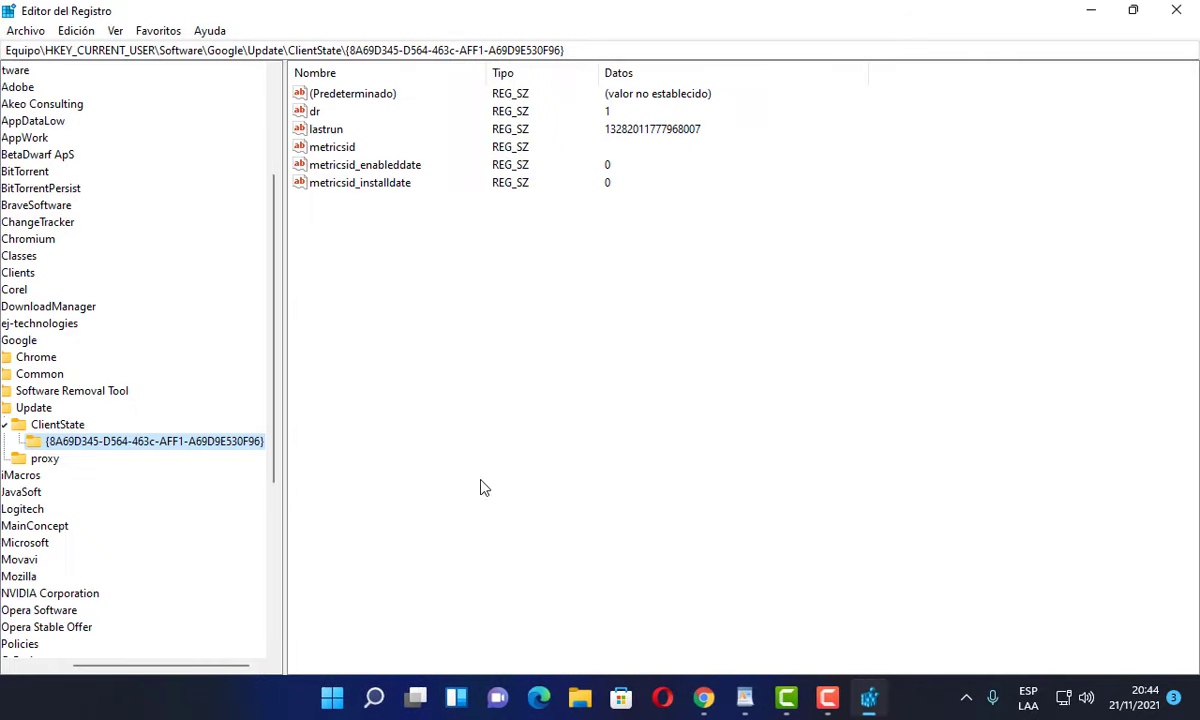
- Collapse the Software and HKEY_CURRENT_USER branches so the registry tree shows only its root keys
drag(237, 668, 39, 614)
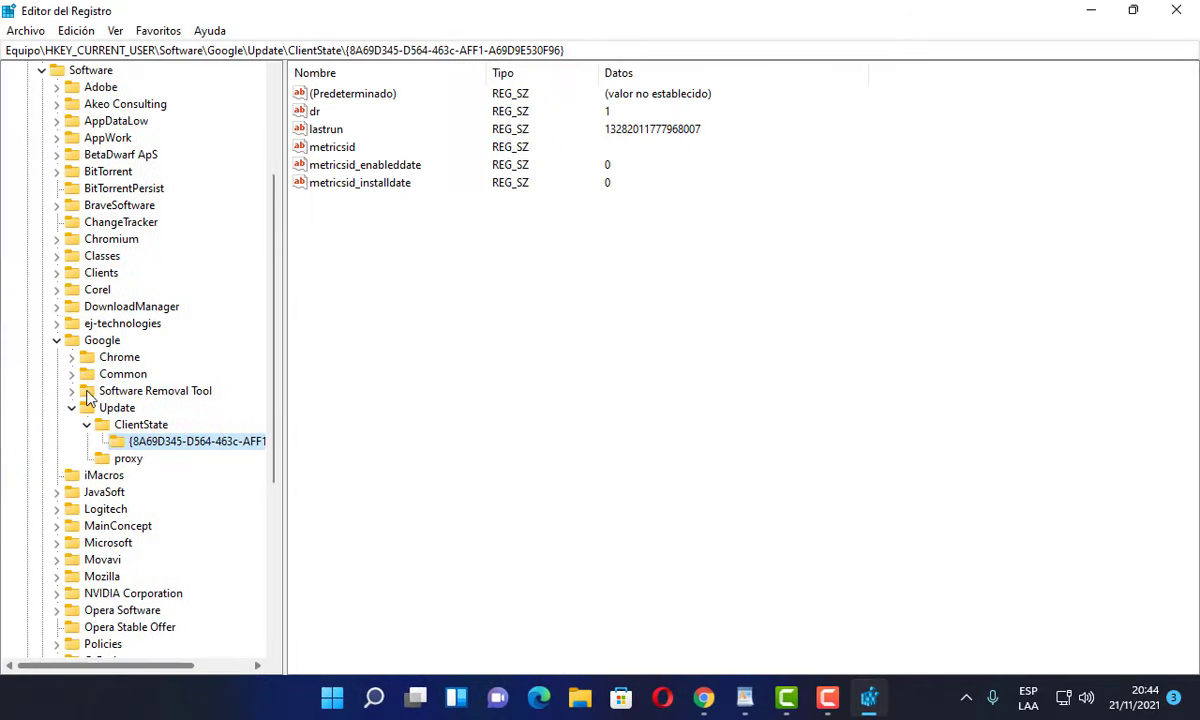
scroll(86, 374, up, 5)
click(42, 256)
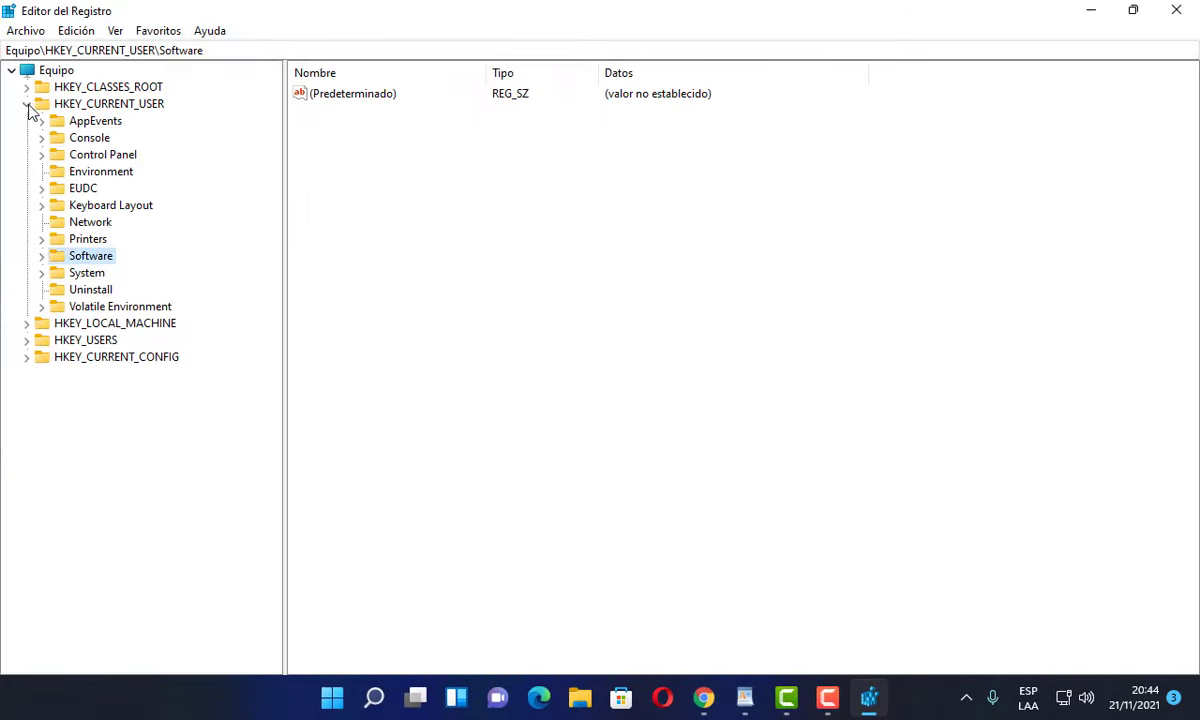
click(27, 104)
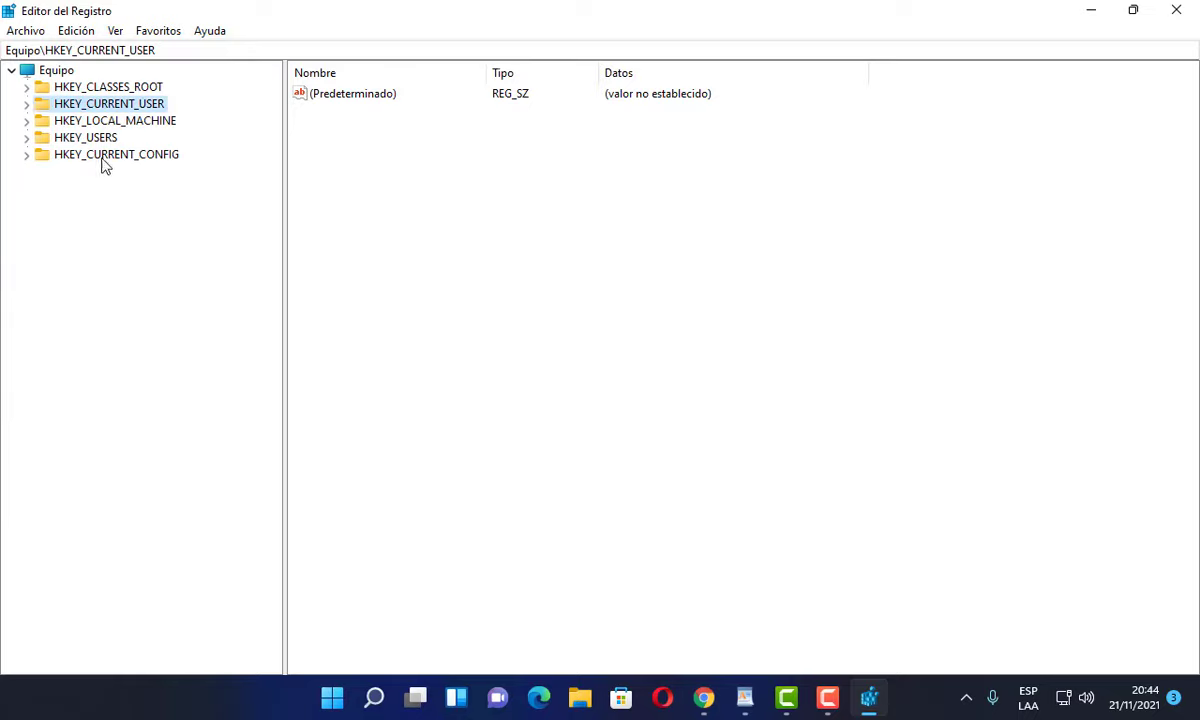
- Expand the registry tree along HKEY_CURRENT_USER\Software\Google\Update\ClientState down to its subkey
click(27, 104)
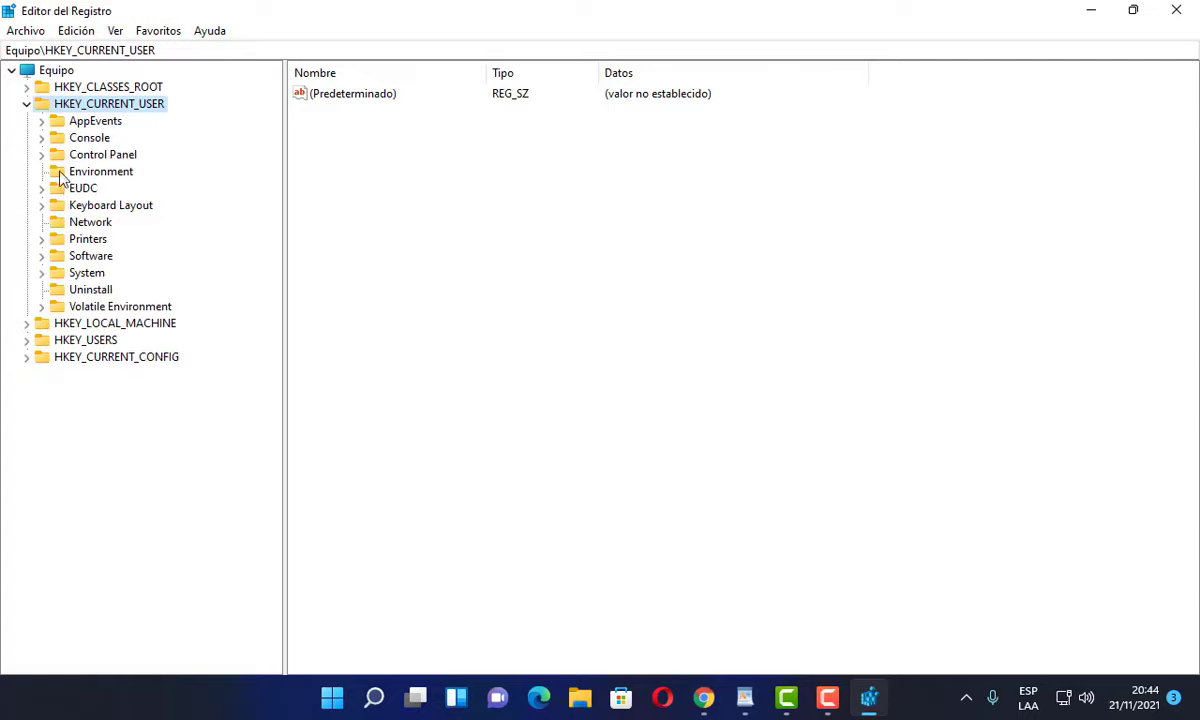
click(42, 256)
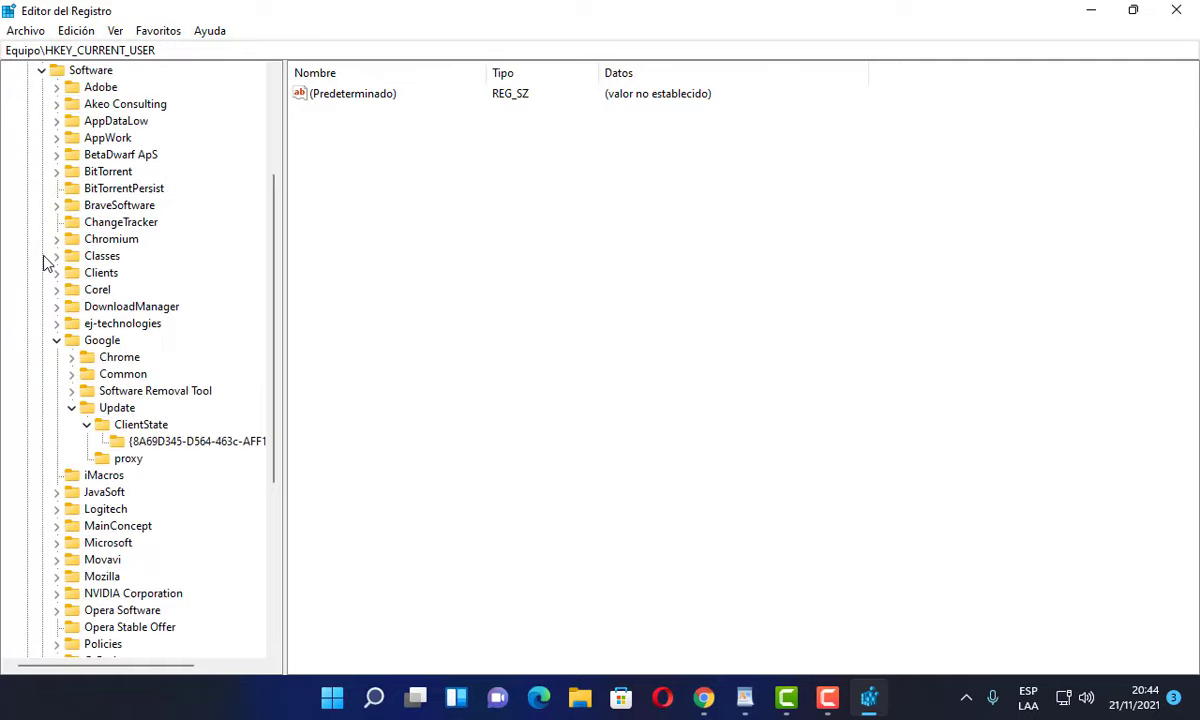
click(56, 341)
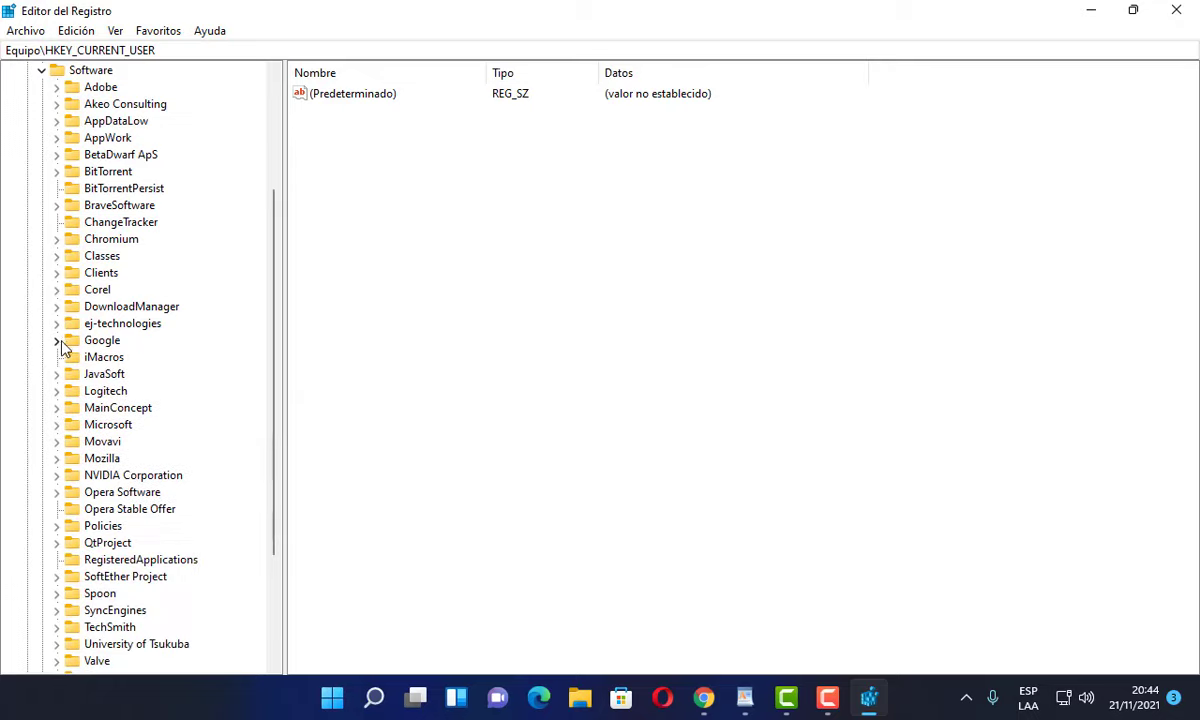
click(57, 342)
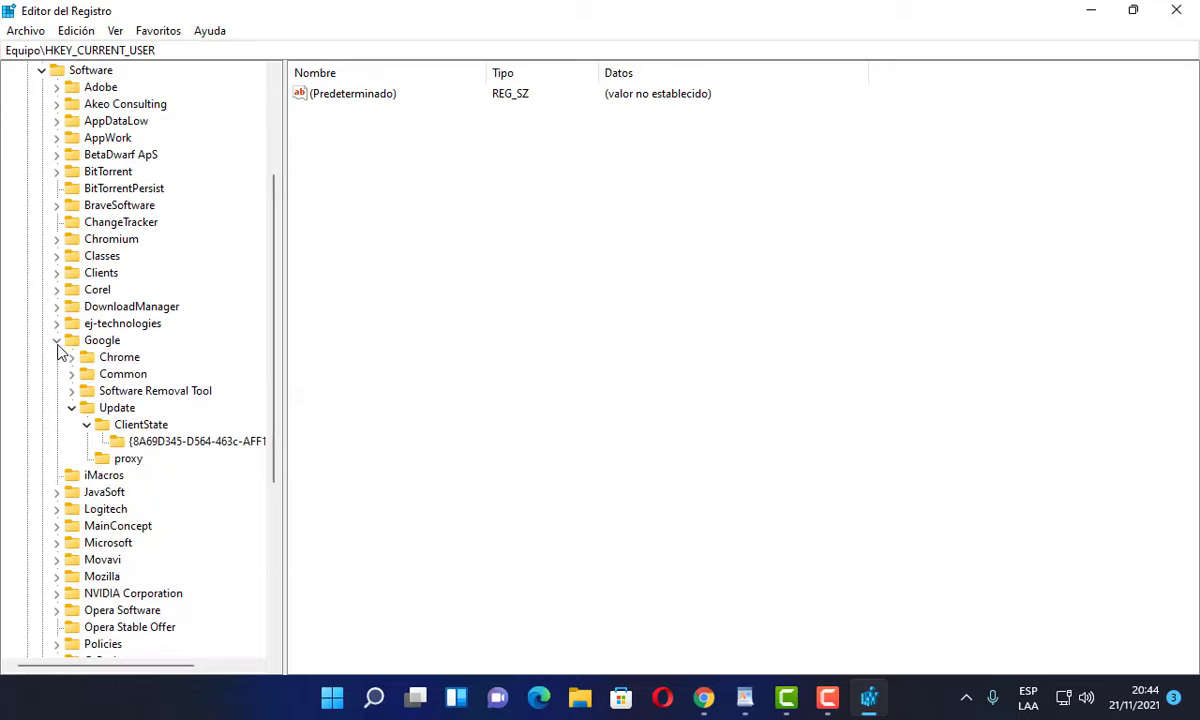
click(72, 409)
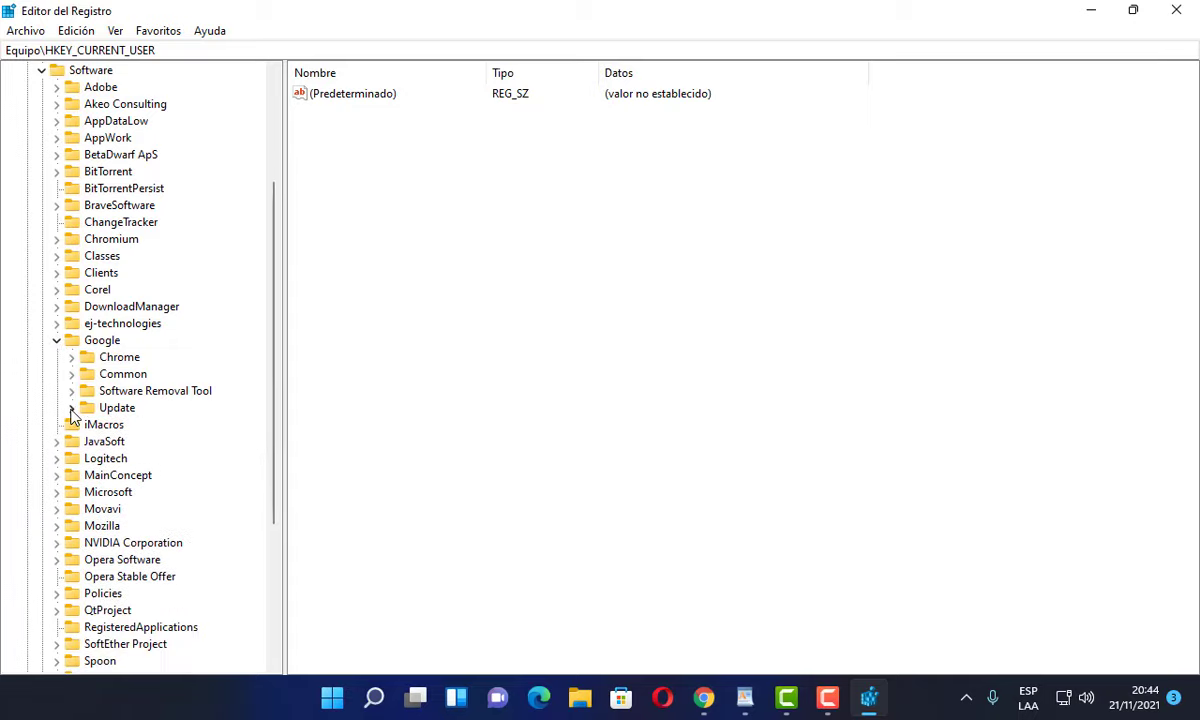
click(72, 409)
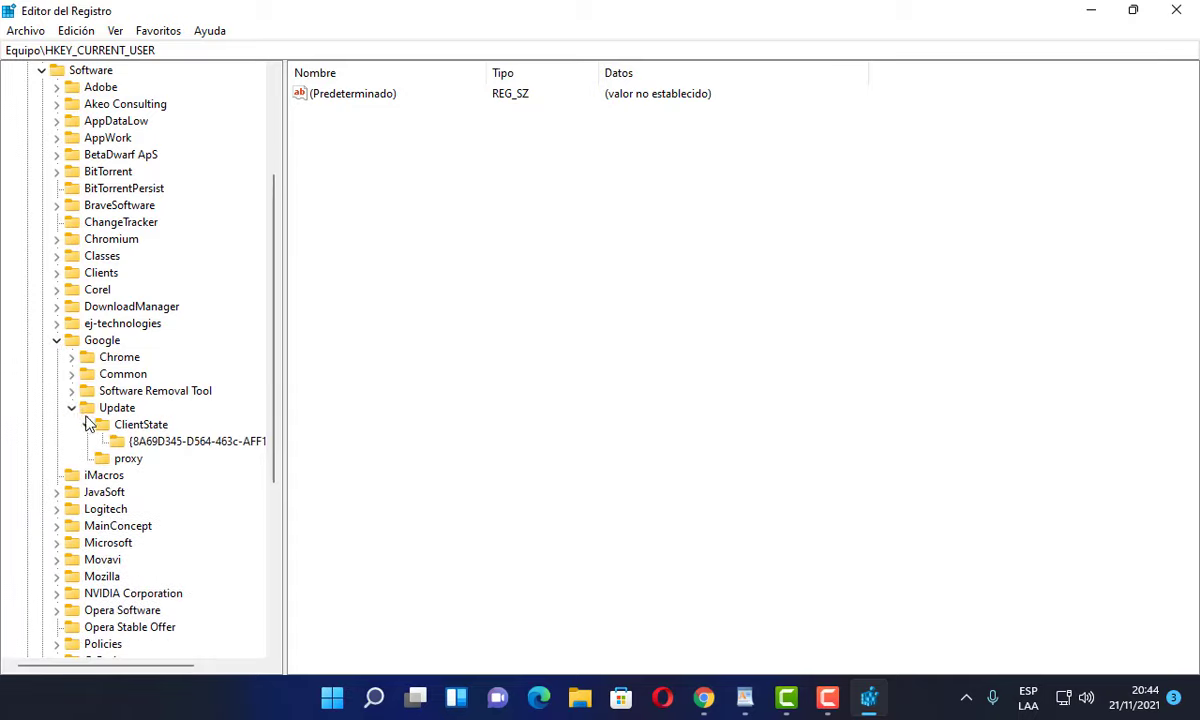
click(87, 425)
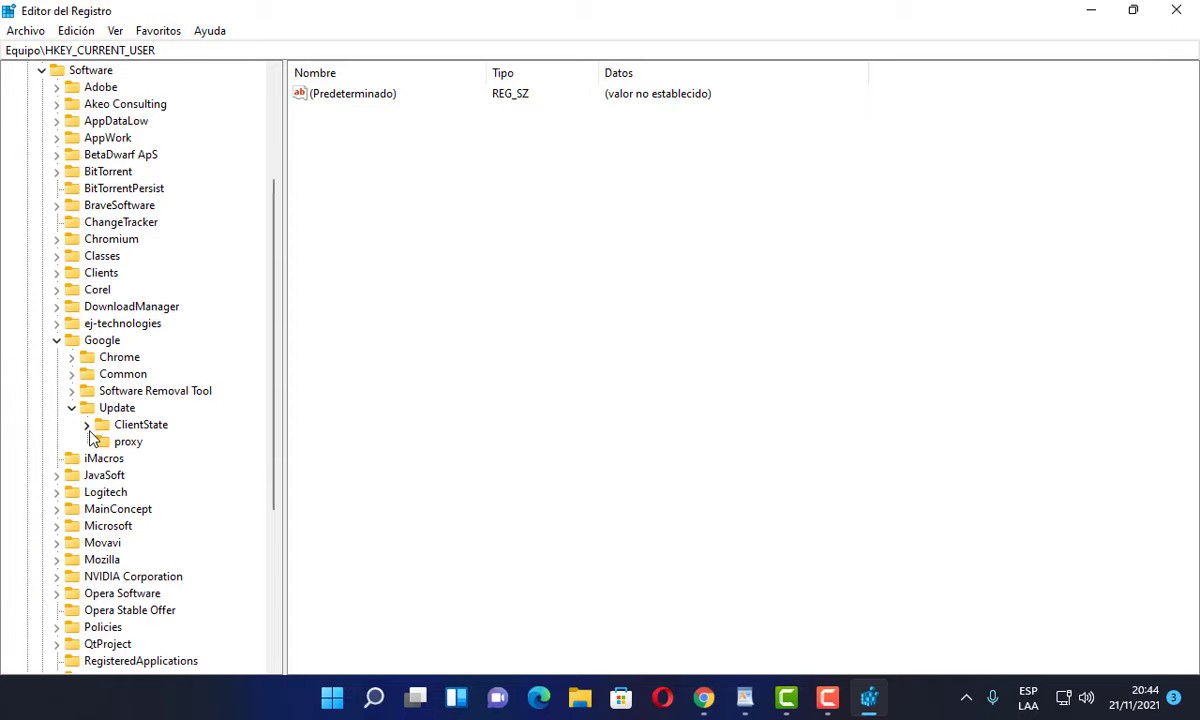
click(87, 425)
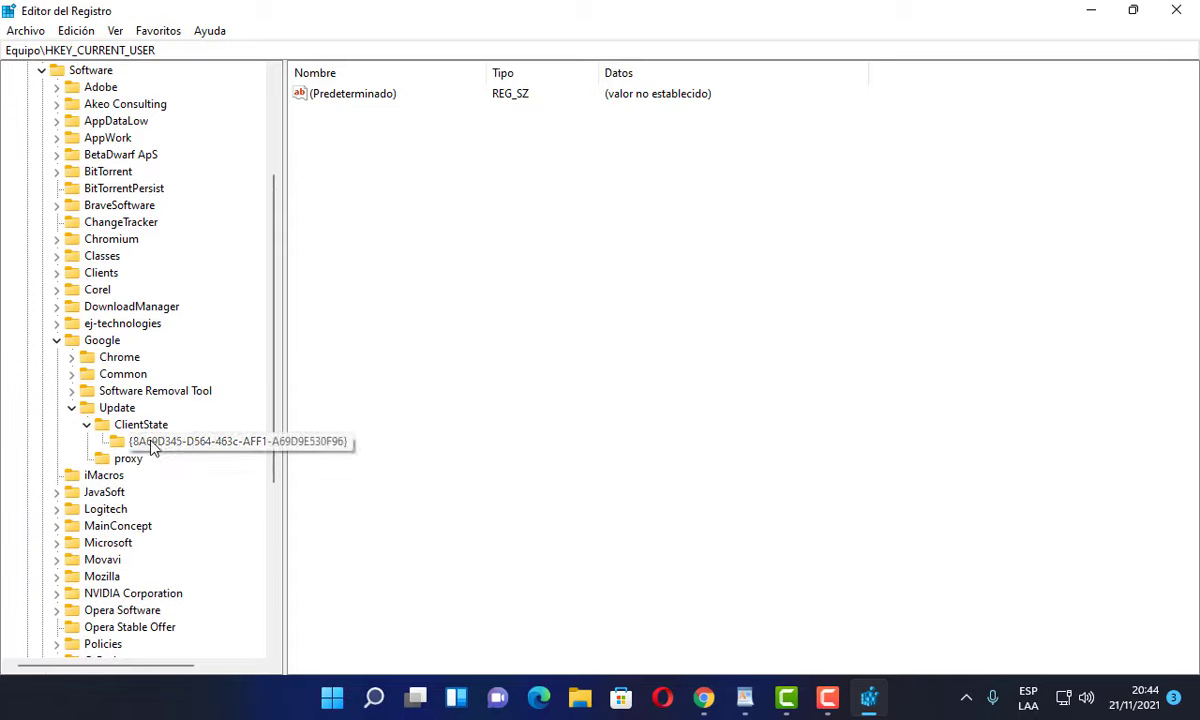
- Show the Eliminar option for the {8A69D345-D564-463c-AFF1-A69D9E530F96} key under ClientState without deleting it, and close the Registry Editor
click(152, 446)
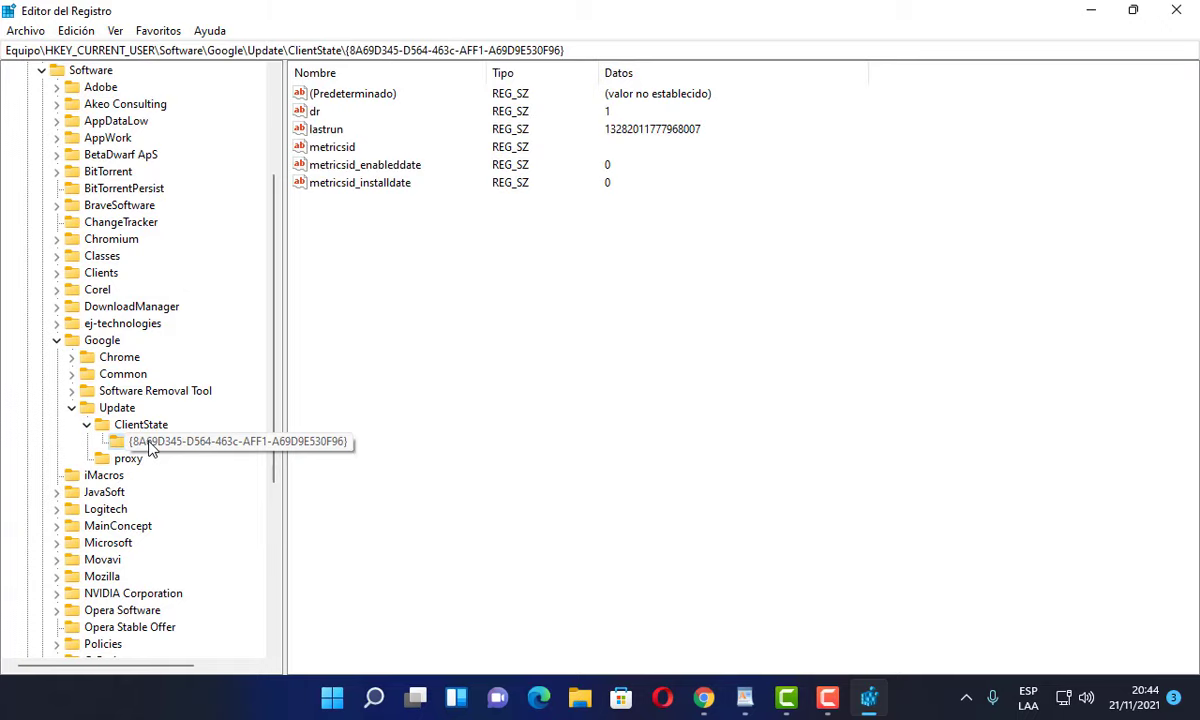
right_click(158, 446)
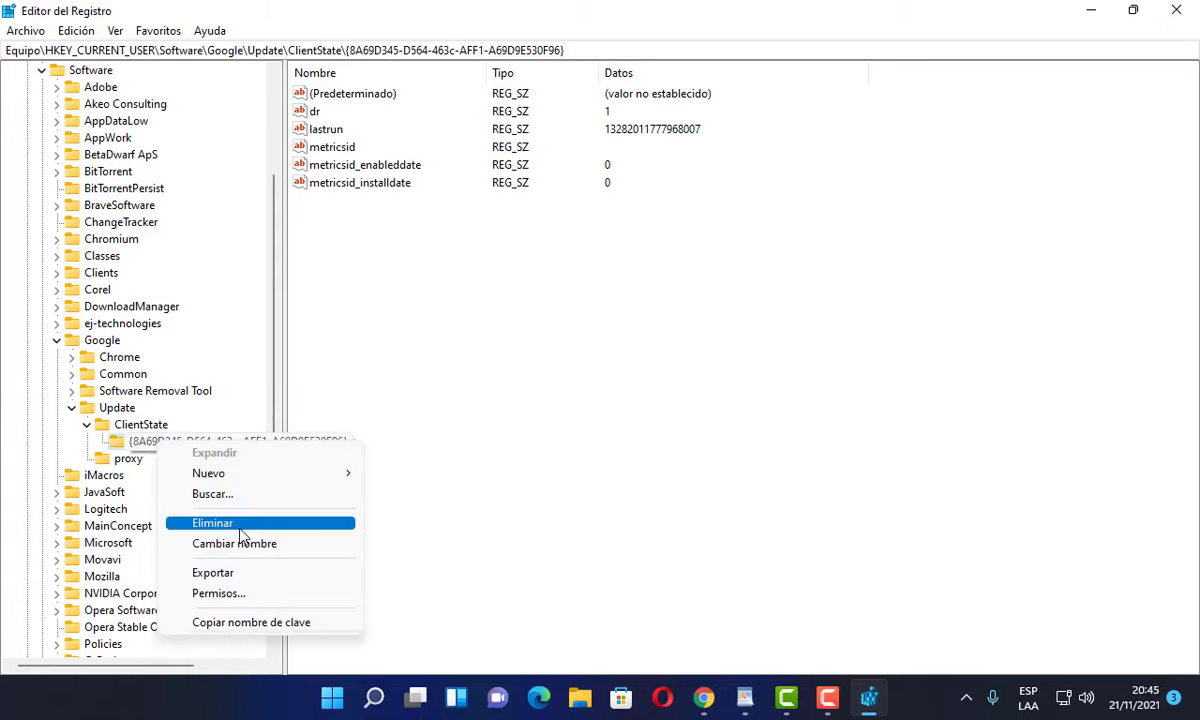
click(475, 390)
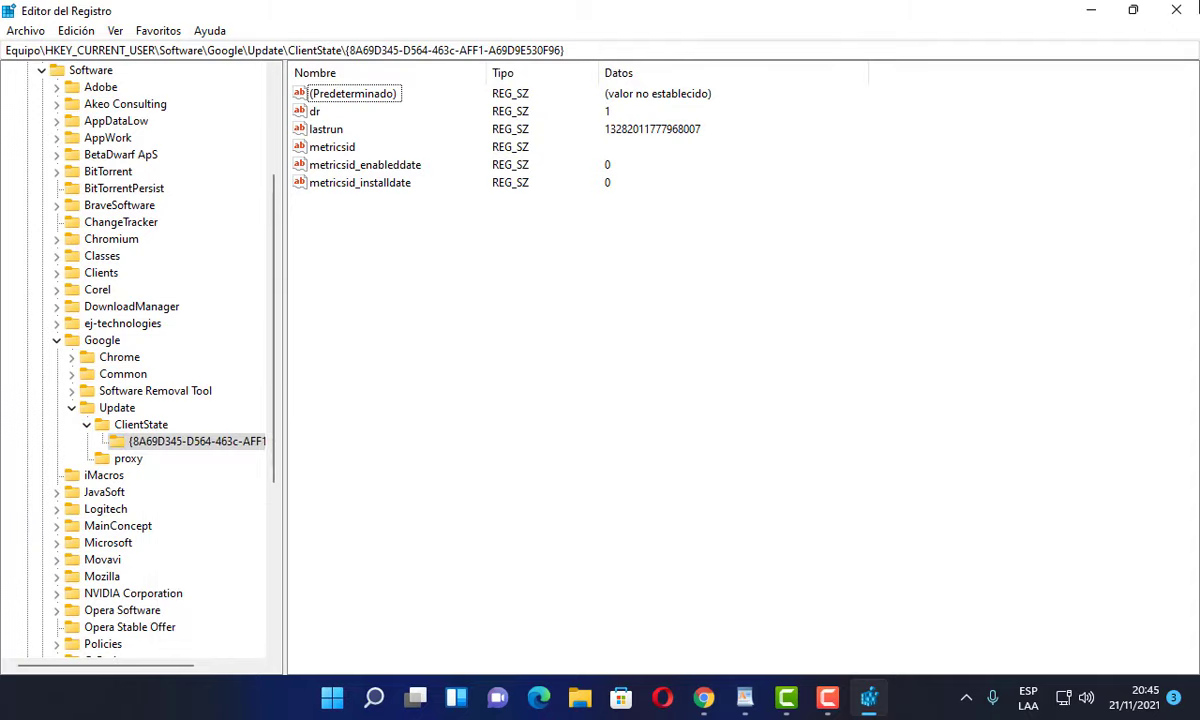
click(1194, 6)
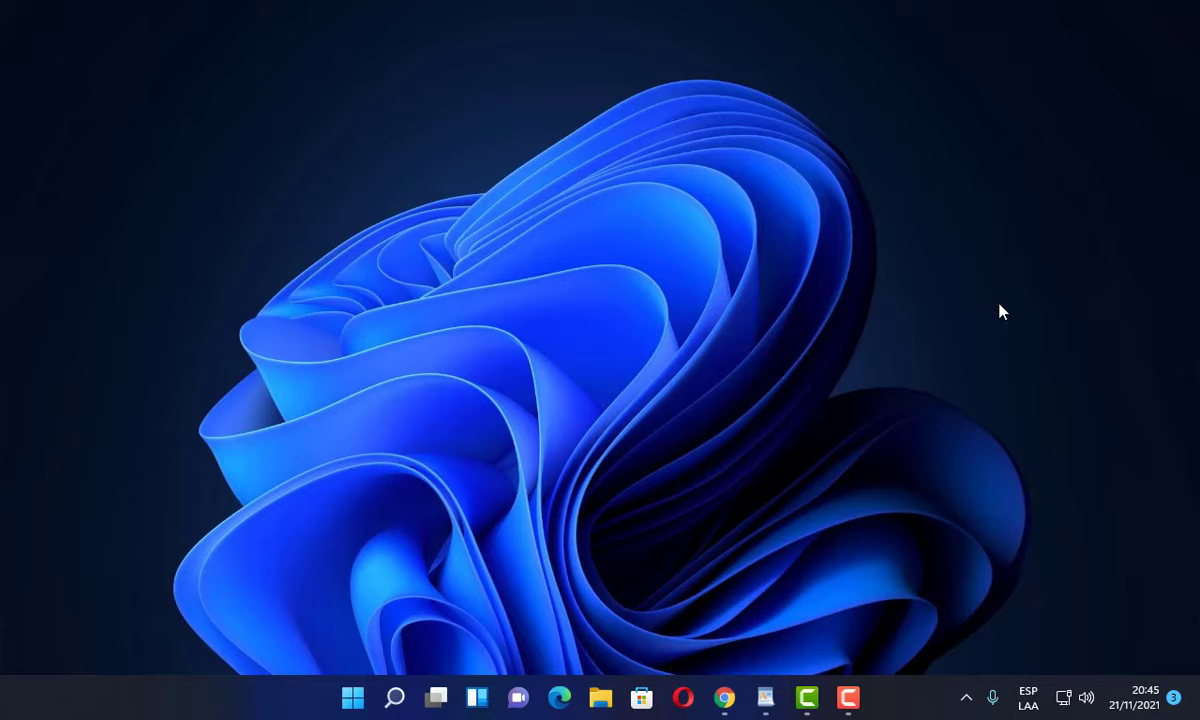
click(850, 697)
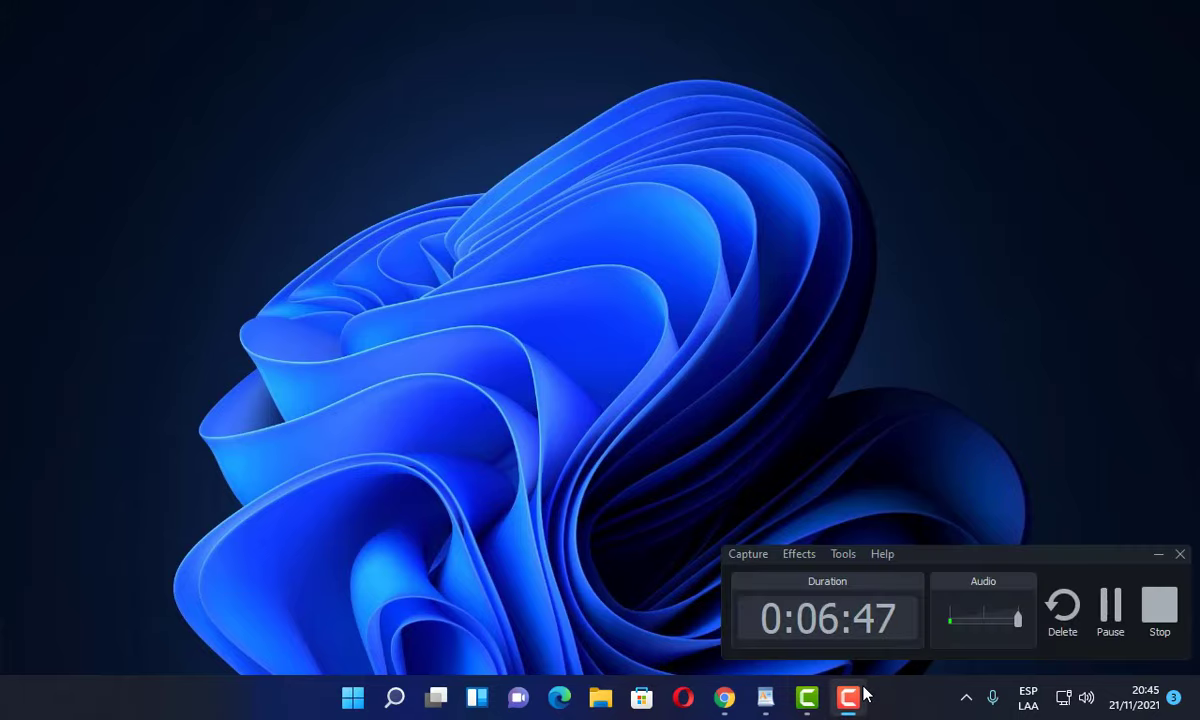